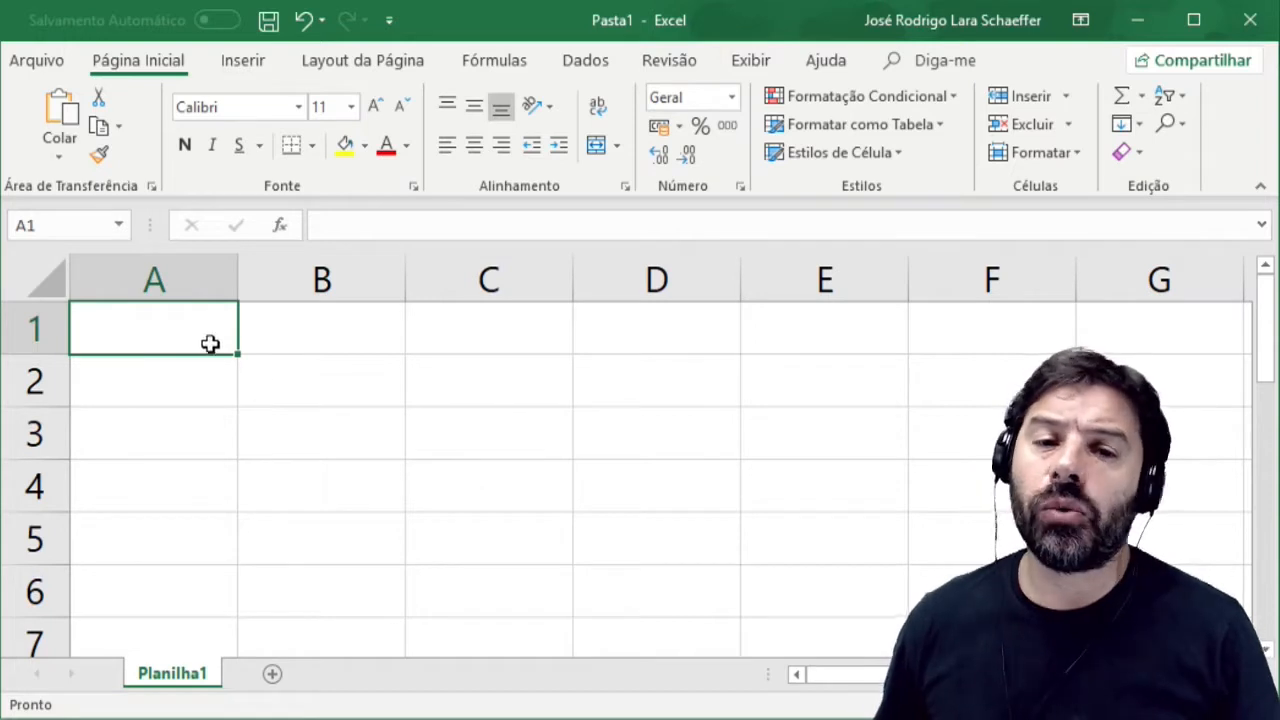
Create a new conditional formatting rule for cells A1:C5 that targets only cells whose value is equal to 70.
drag(211, 350, 503, 527)
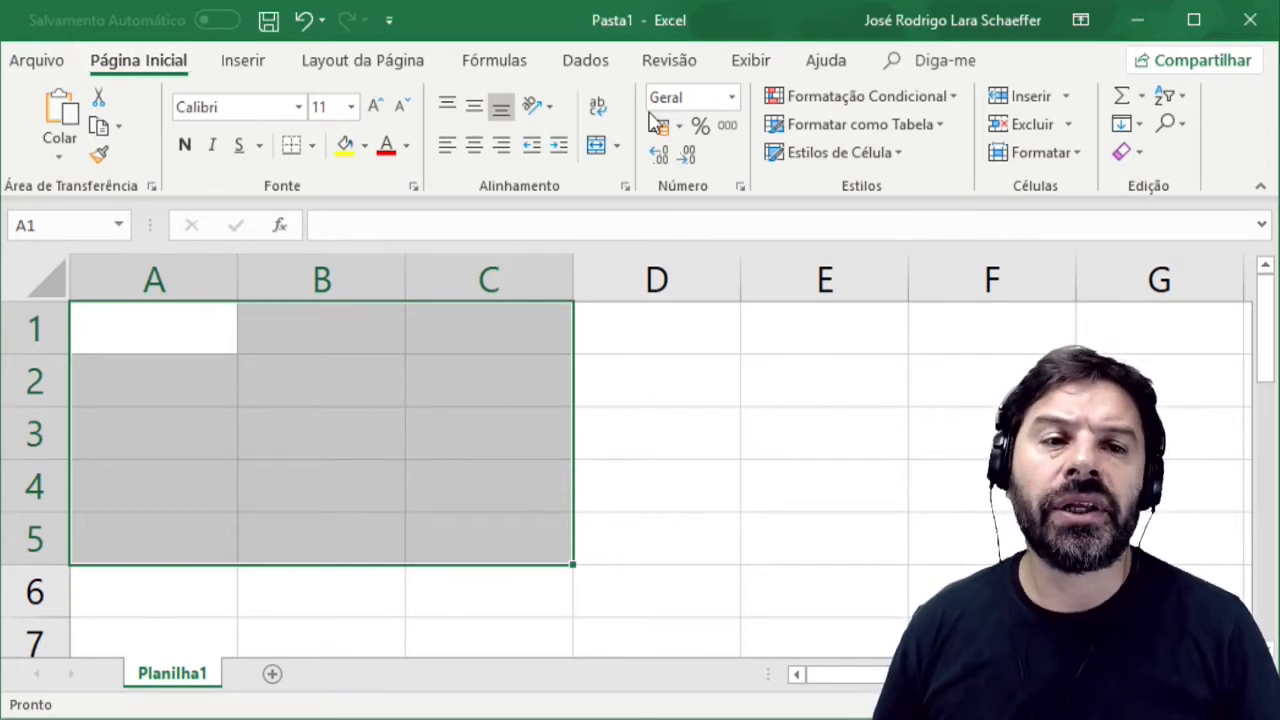
click(948, 110)
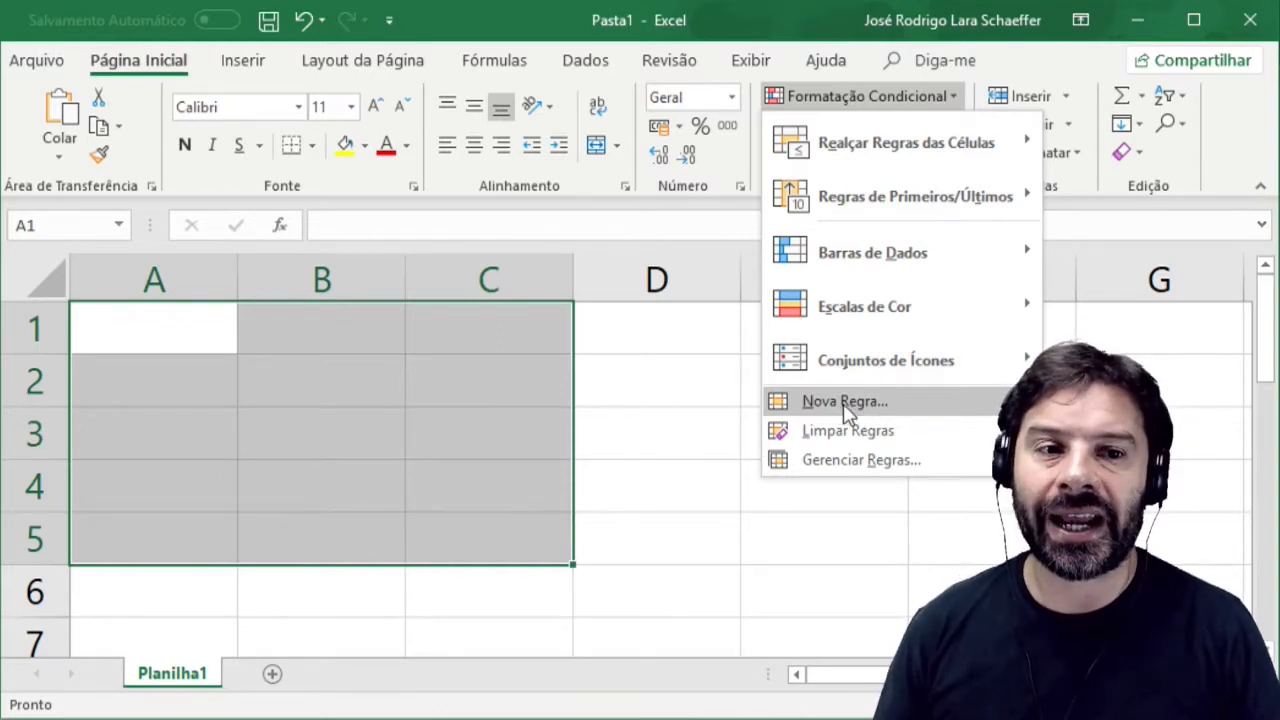
click(845, 402)
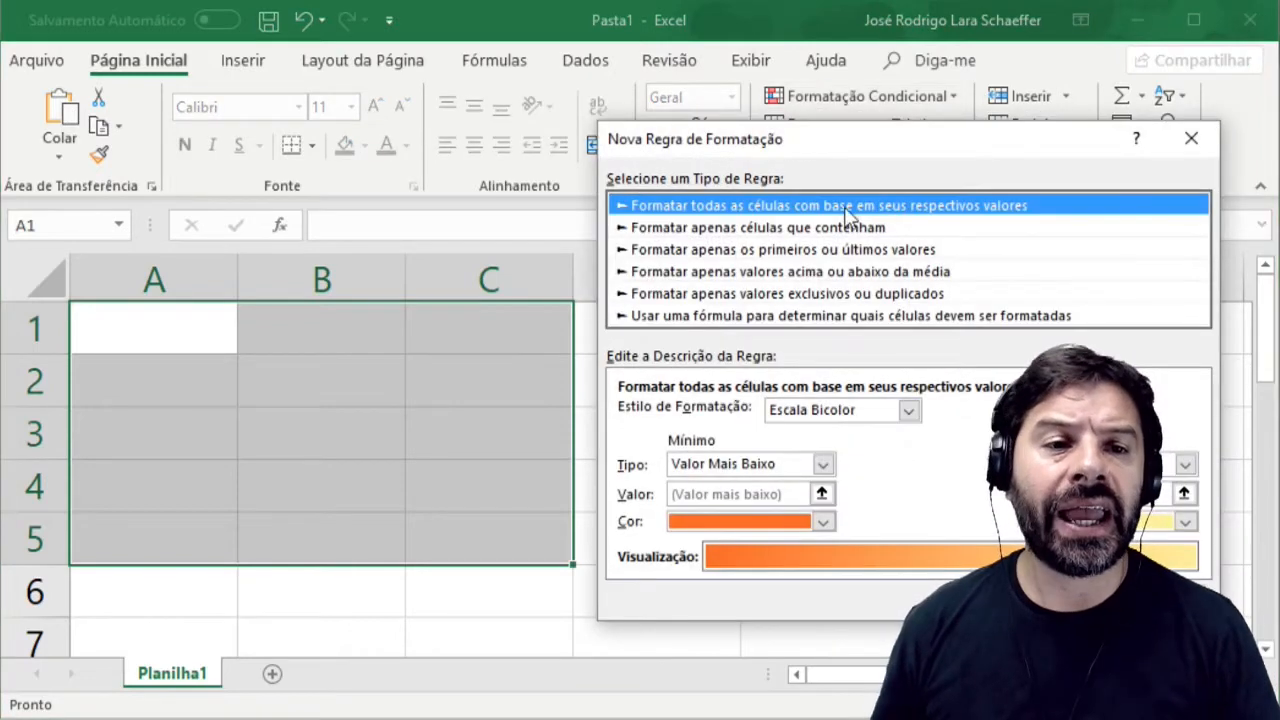
drag(868, 157, 553, 100)
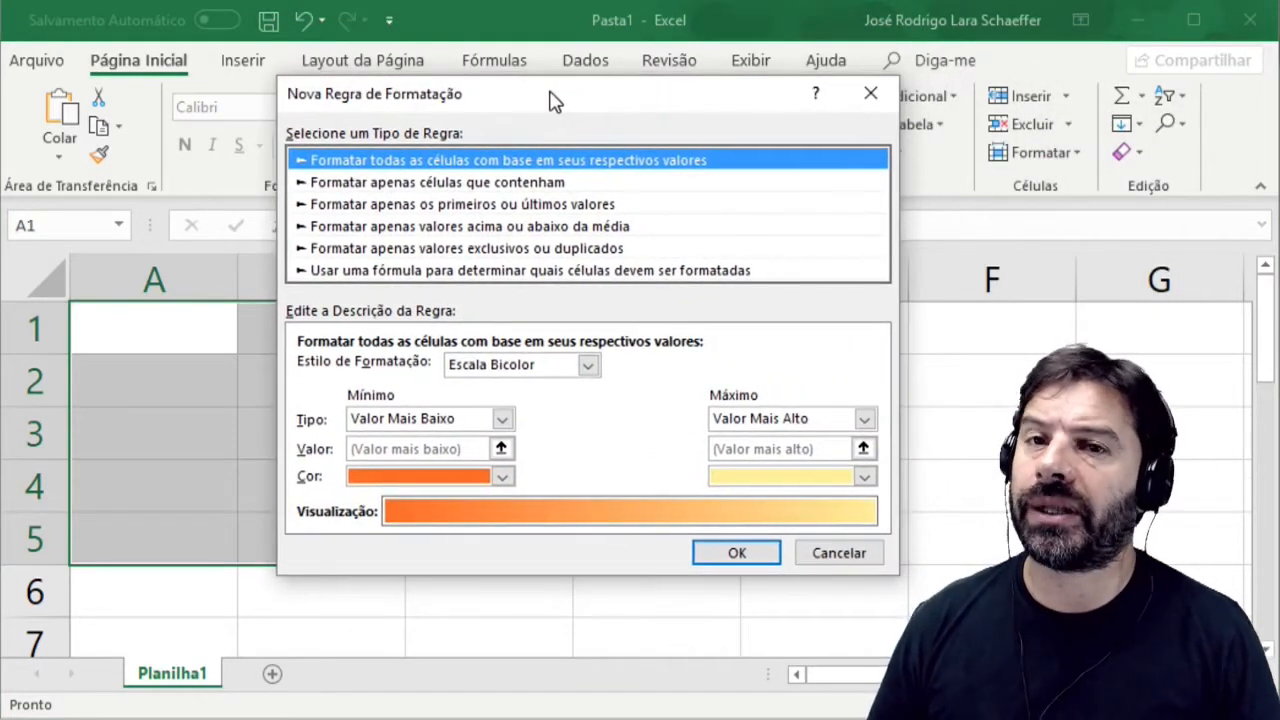
click(362, 188)
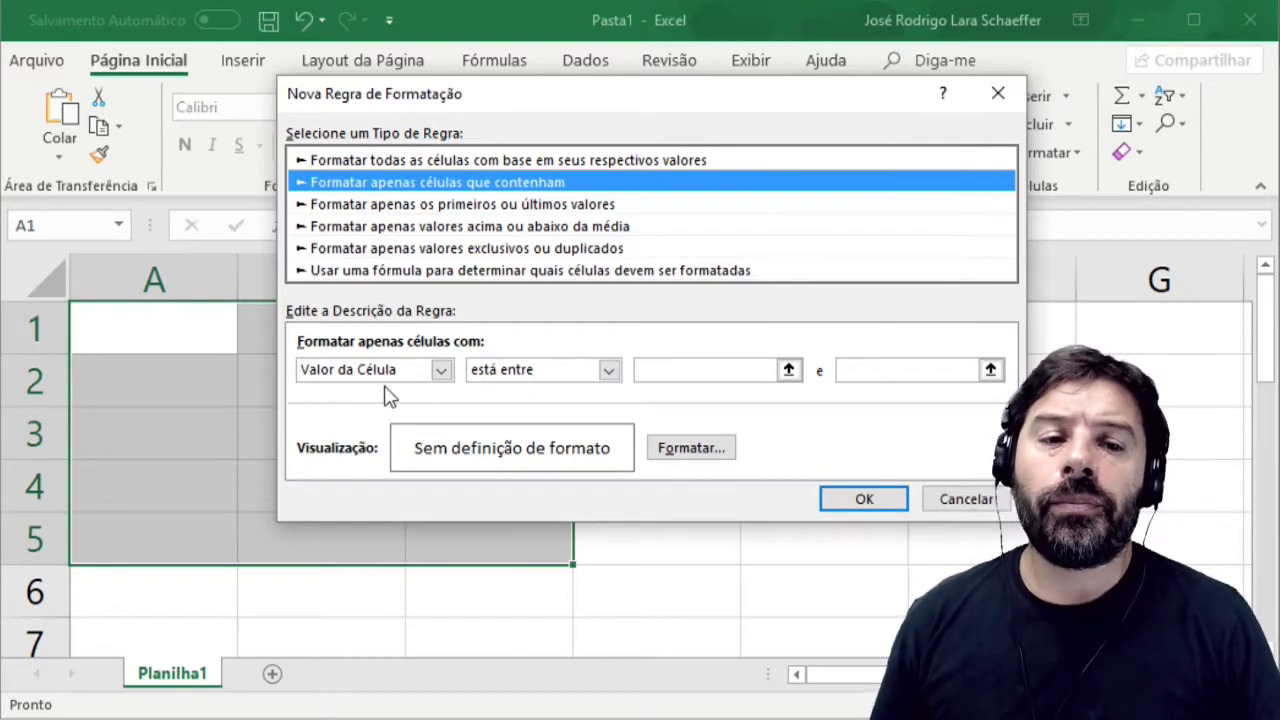
click(534, 379)
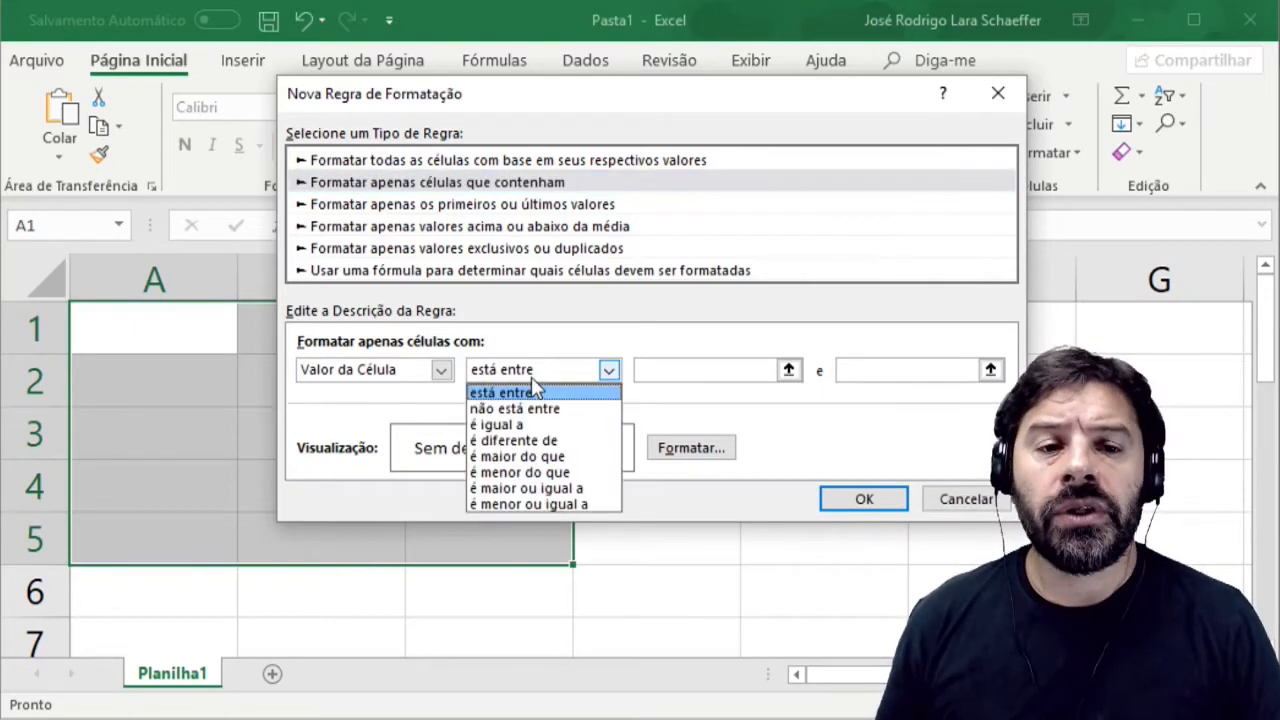
click(545, 425)
click(683, 369)
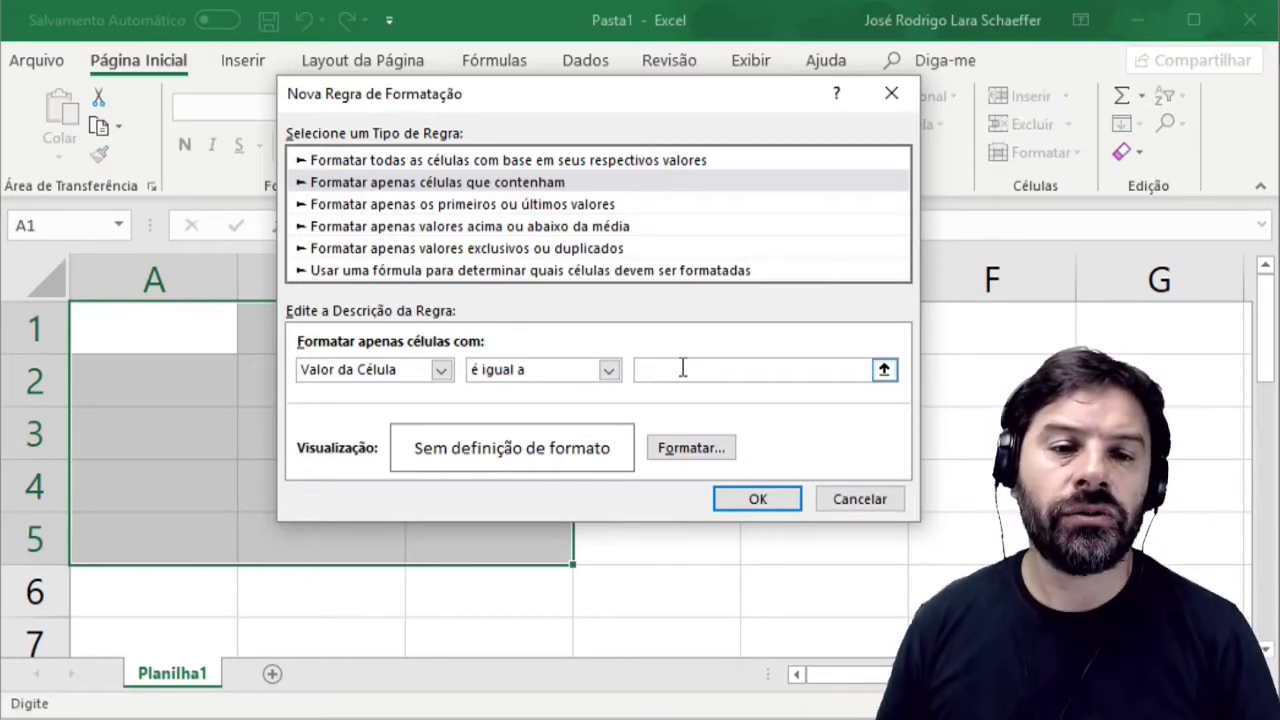
text(70)
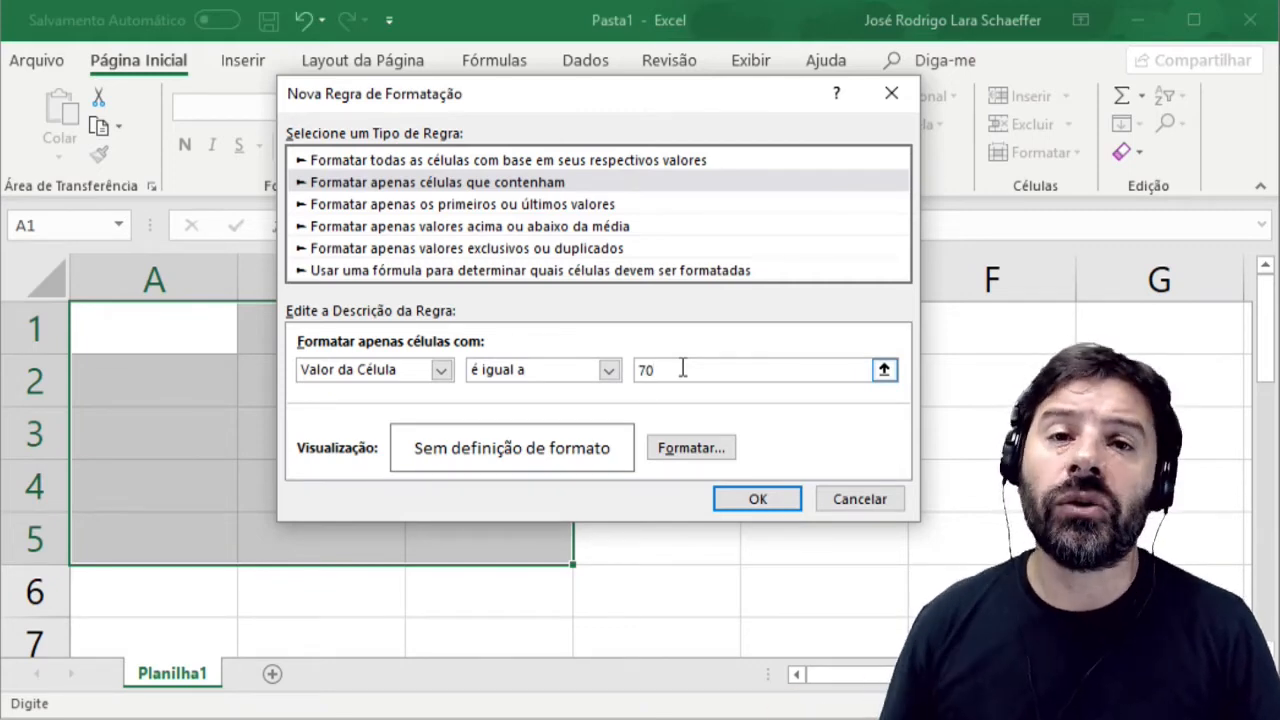
Set the rule's format to bold red font and apply the rule.
click(688, 450)
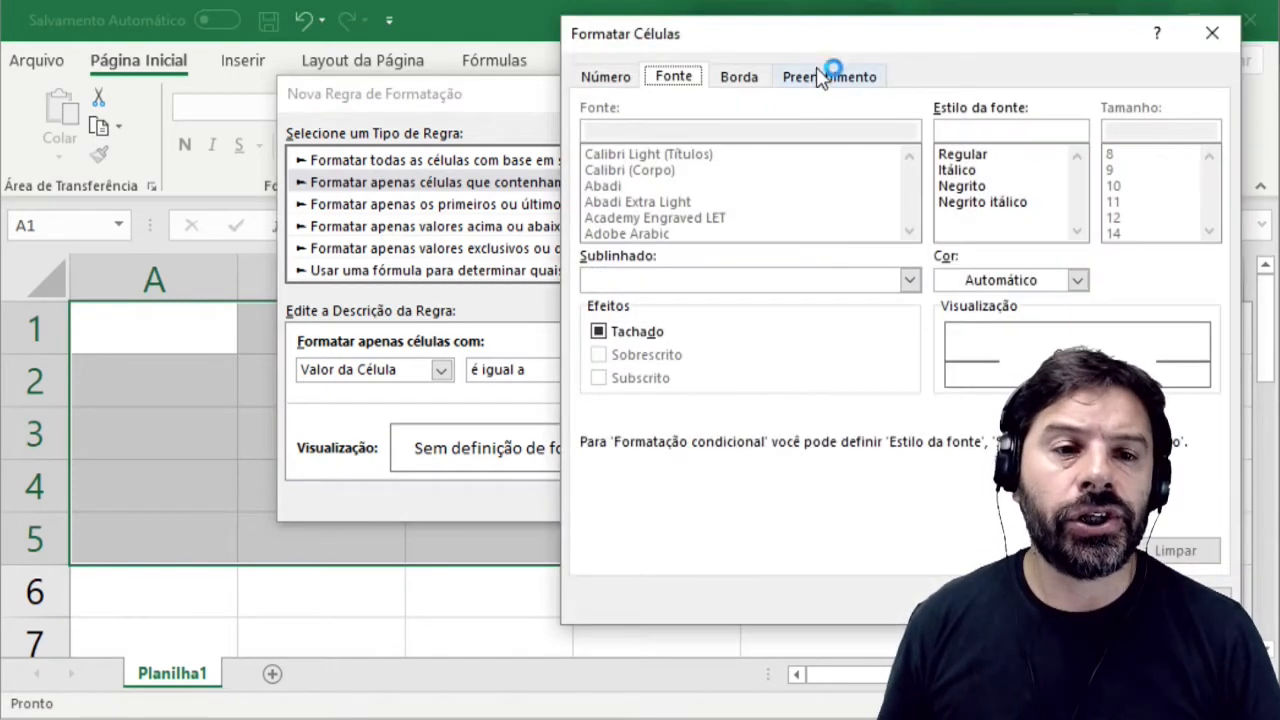
drag(804, 44, 451, 74)
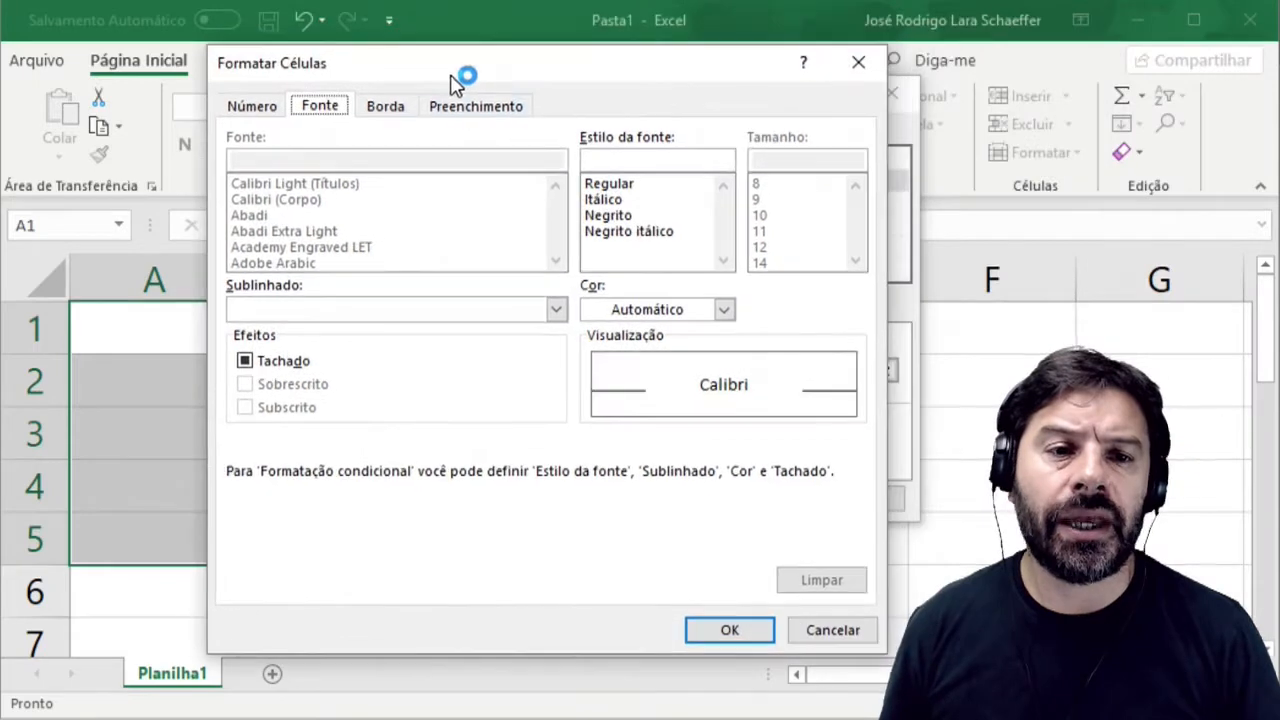
click(617, 217)
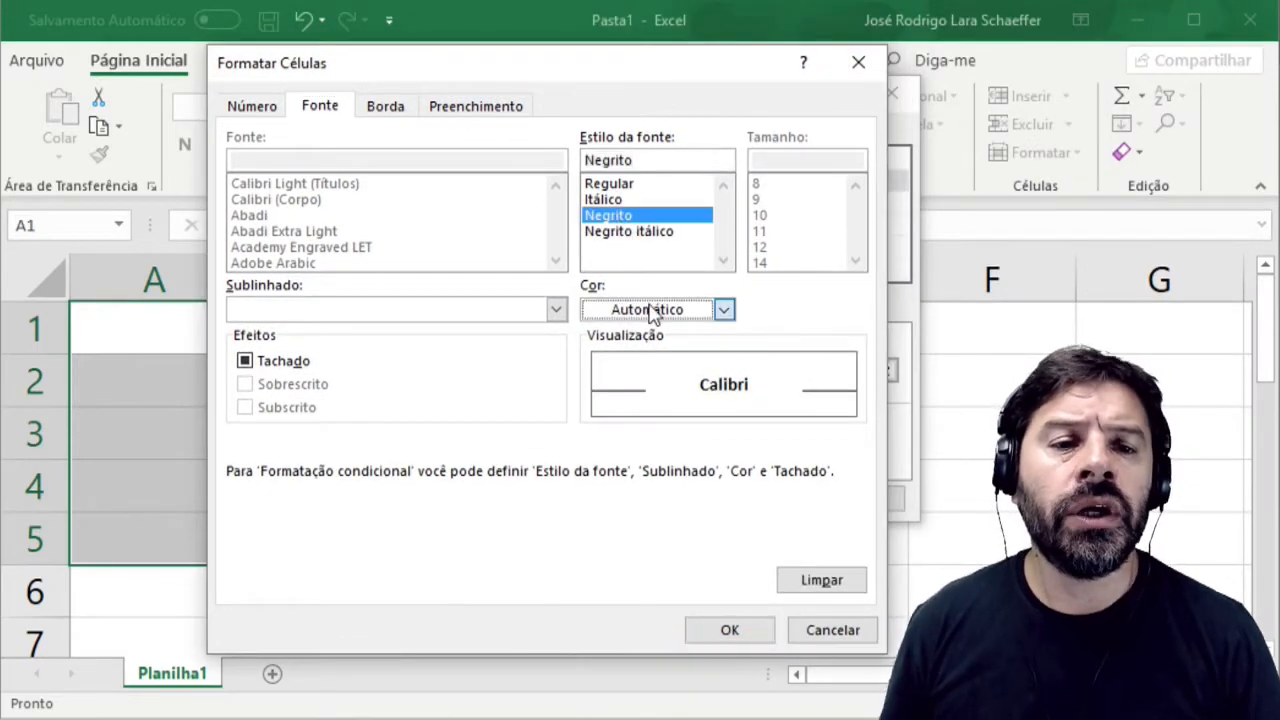
click(650, 309)
click(613, 528)
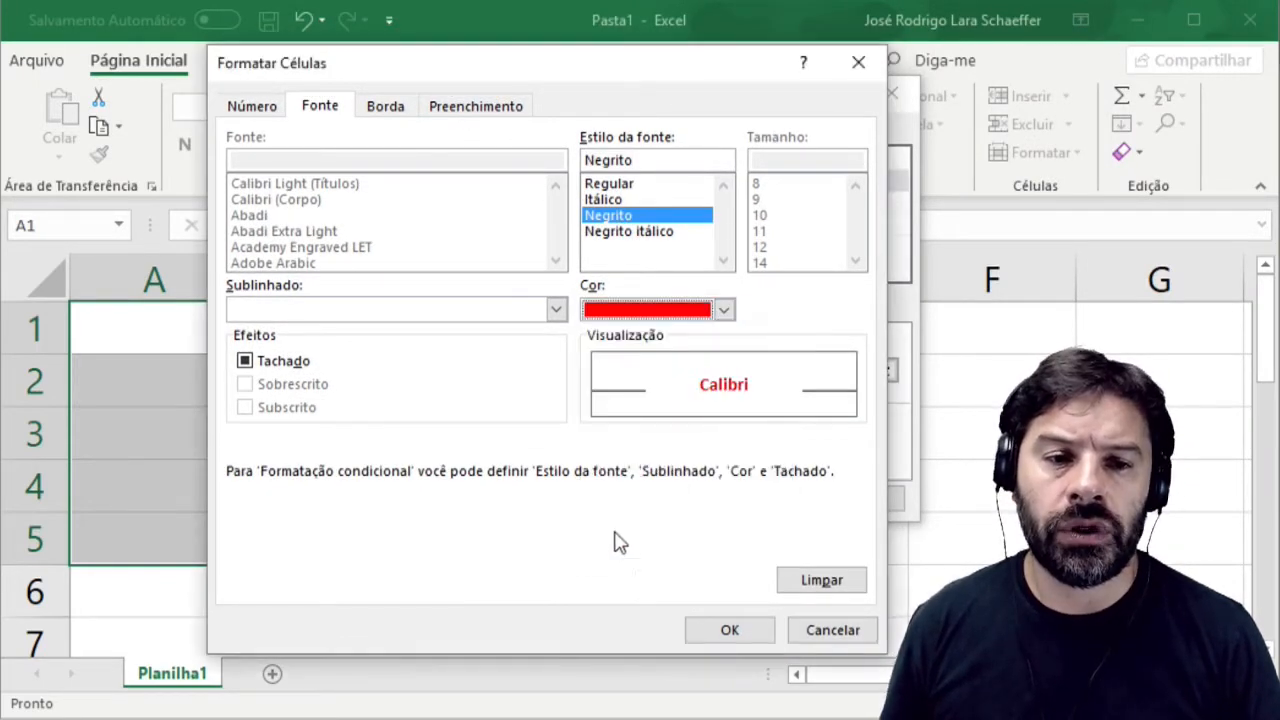
click(729, 630)
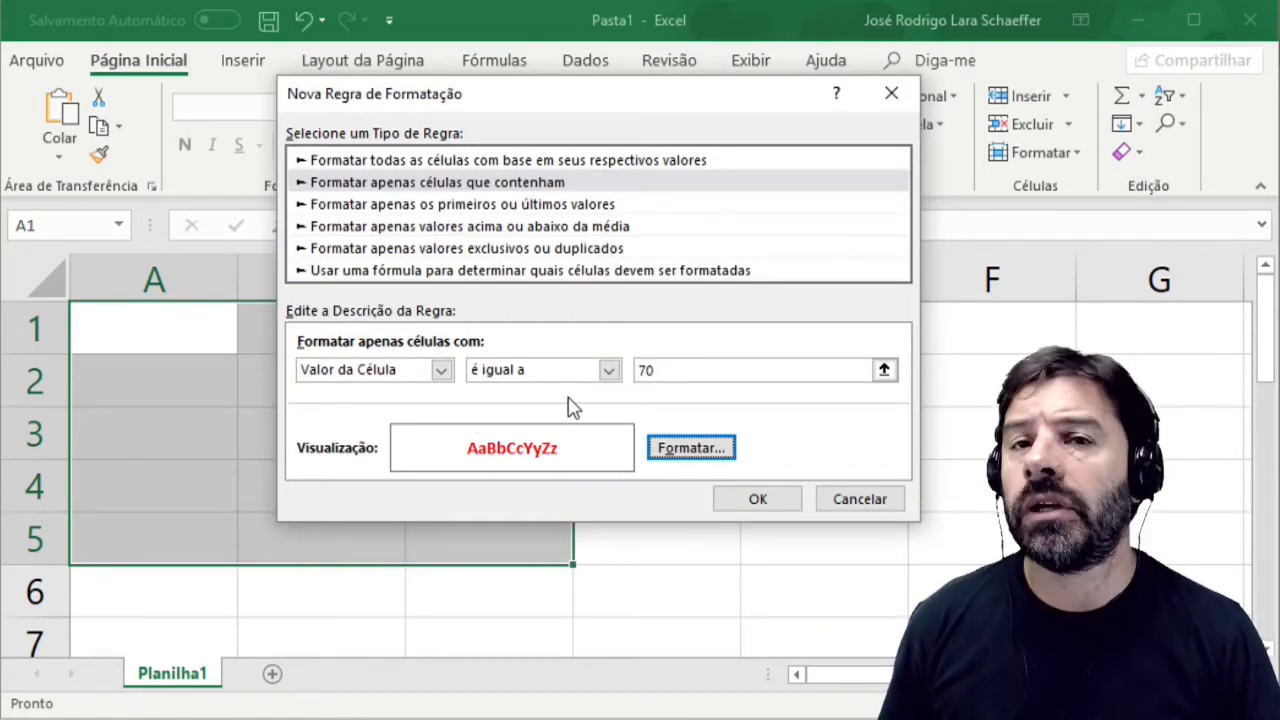
click(749, 506)
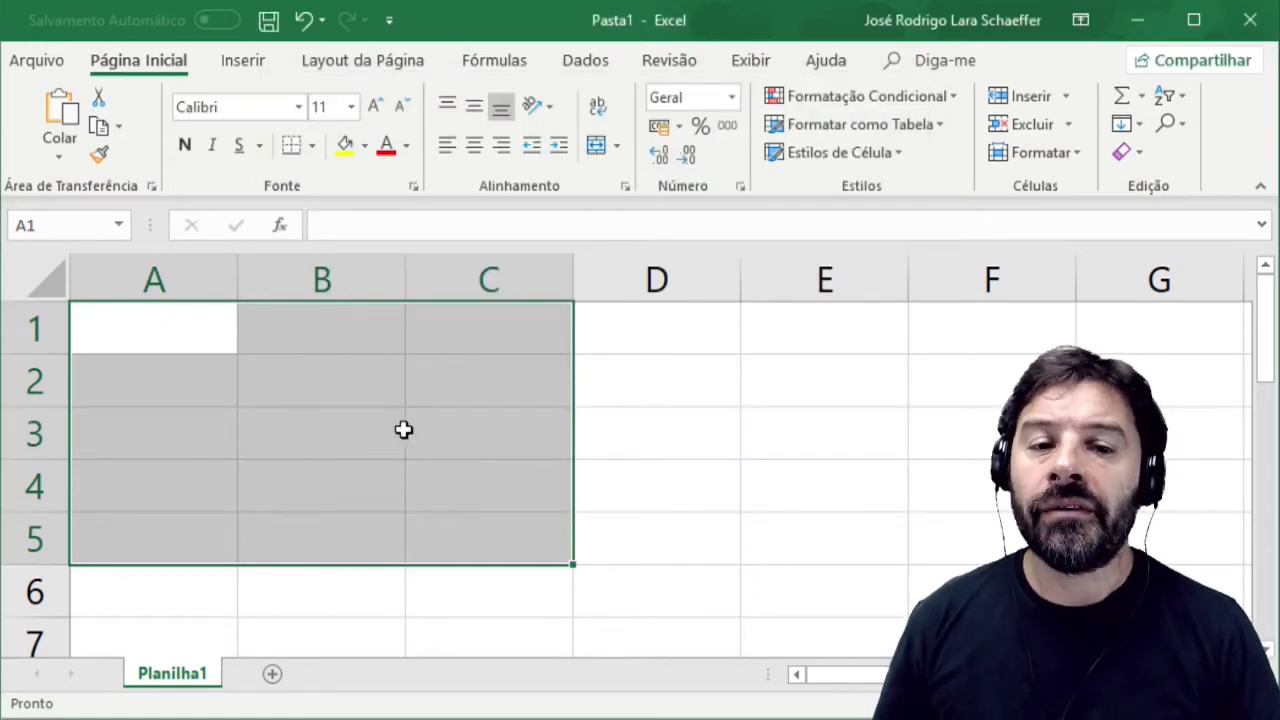
Fill in test values: 60 in A2, 80 in B2 and 70 in B3.
click(205, 362)
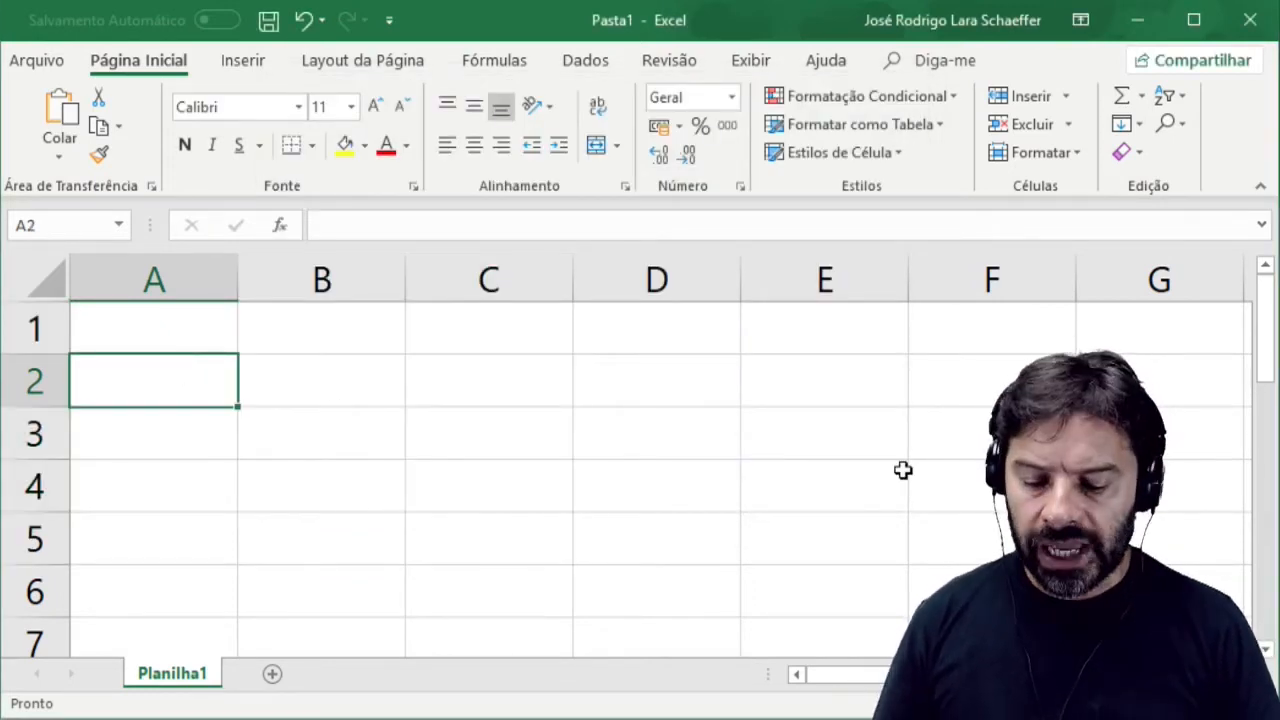
text(60)
key(Return)
key(Right)
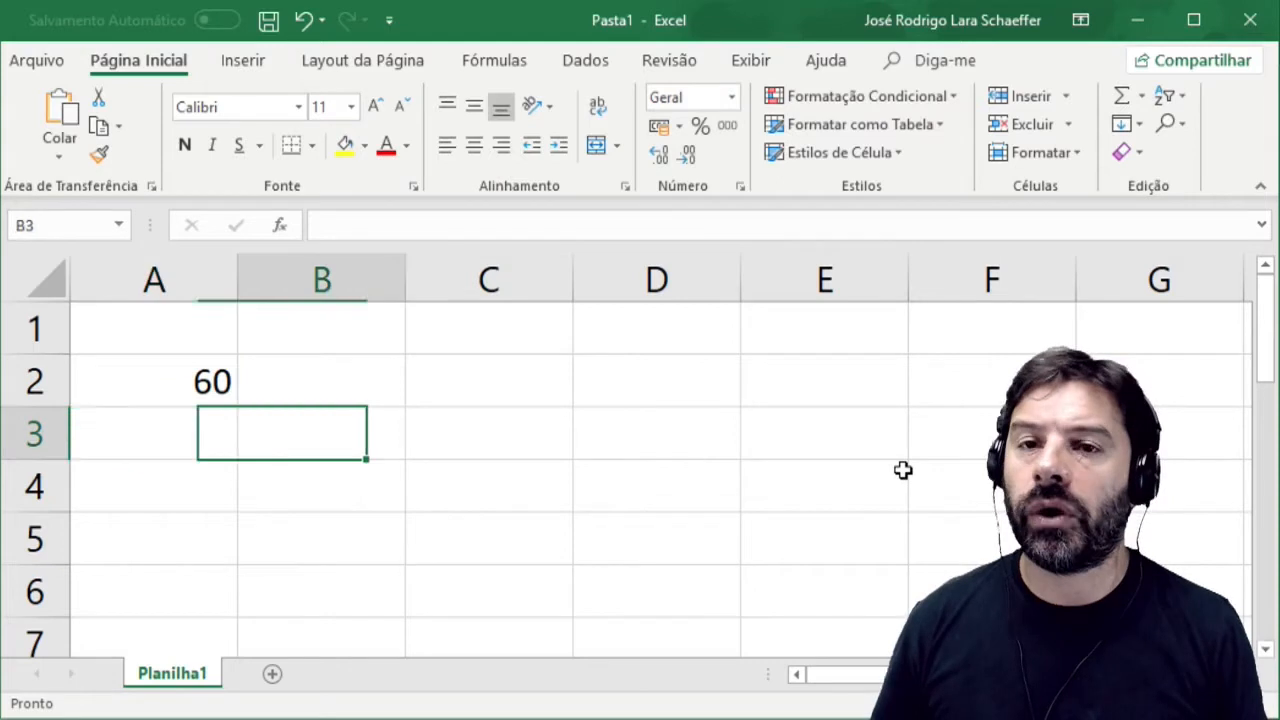
key(Up)
text(80)
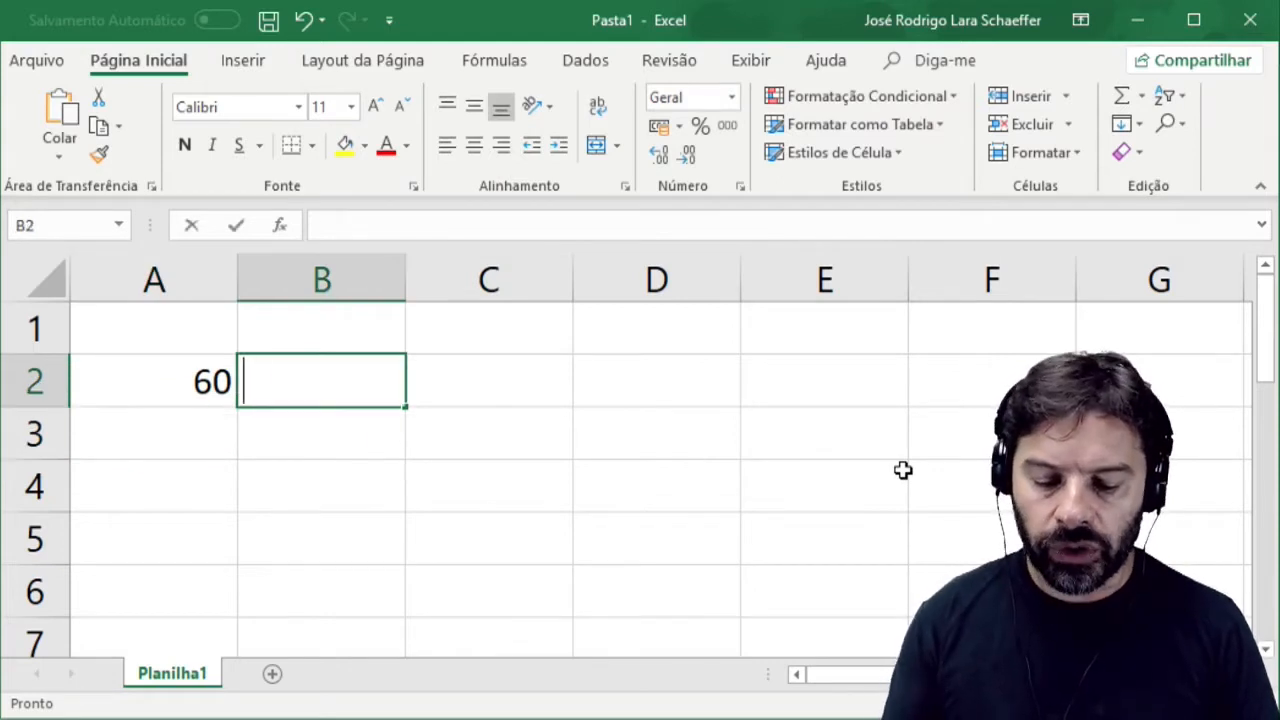
key(Return)
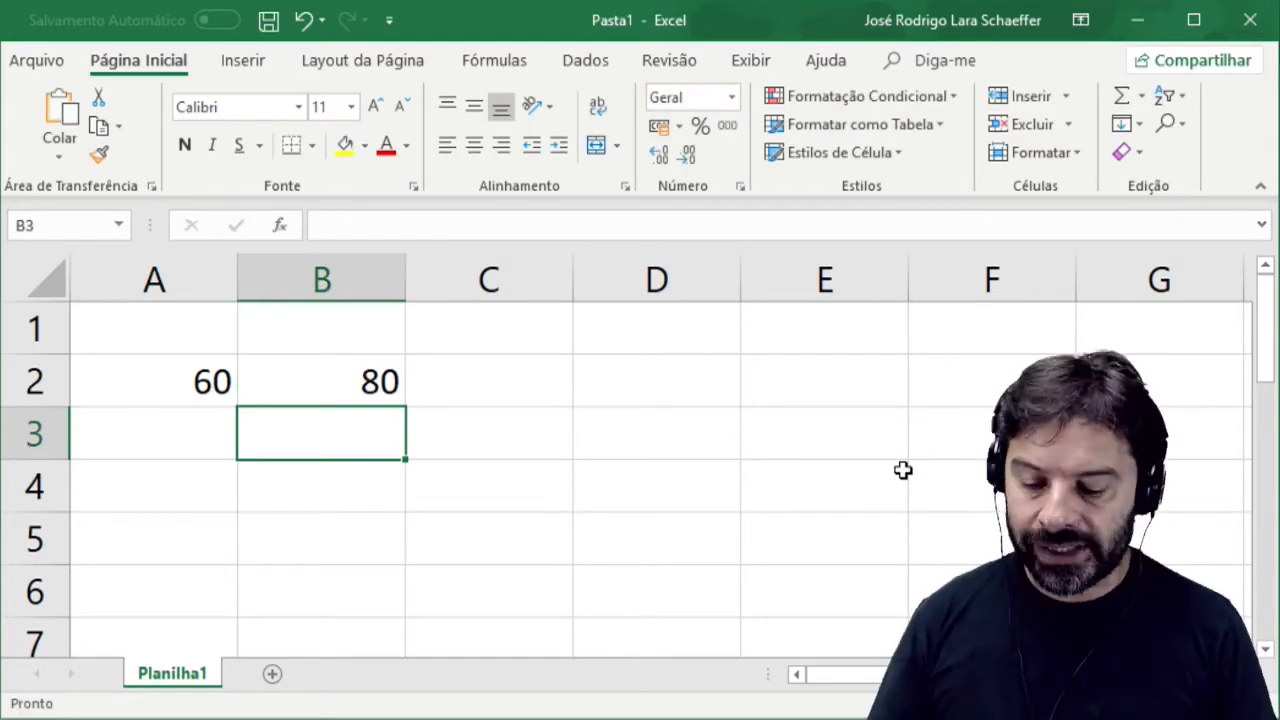
text(70)
key(Return)
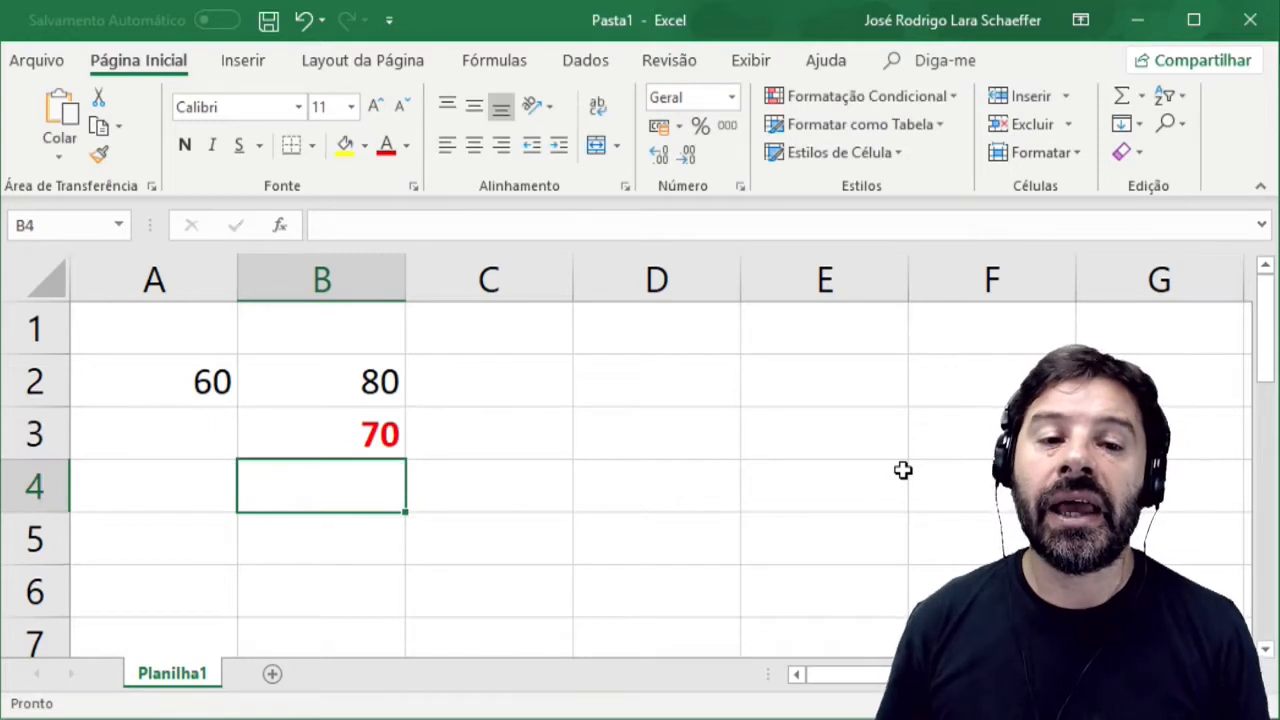
Enter 59 in cell A3 and 71 in cell B4.
key(Up)
key(Left)
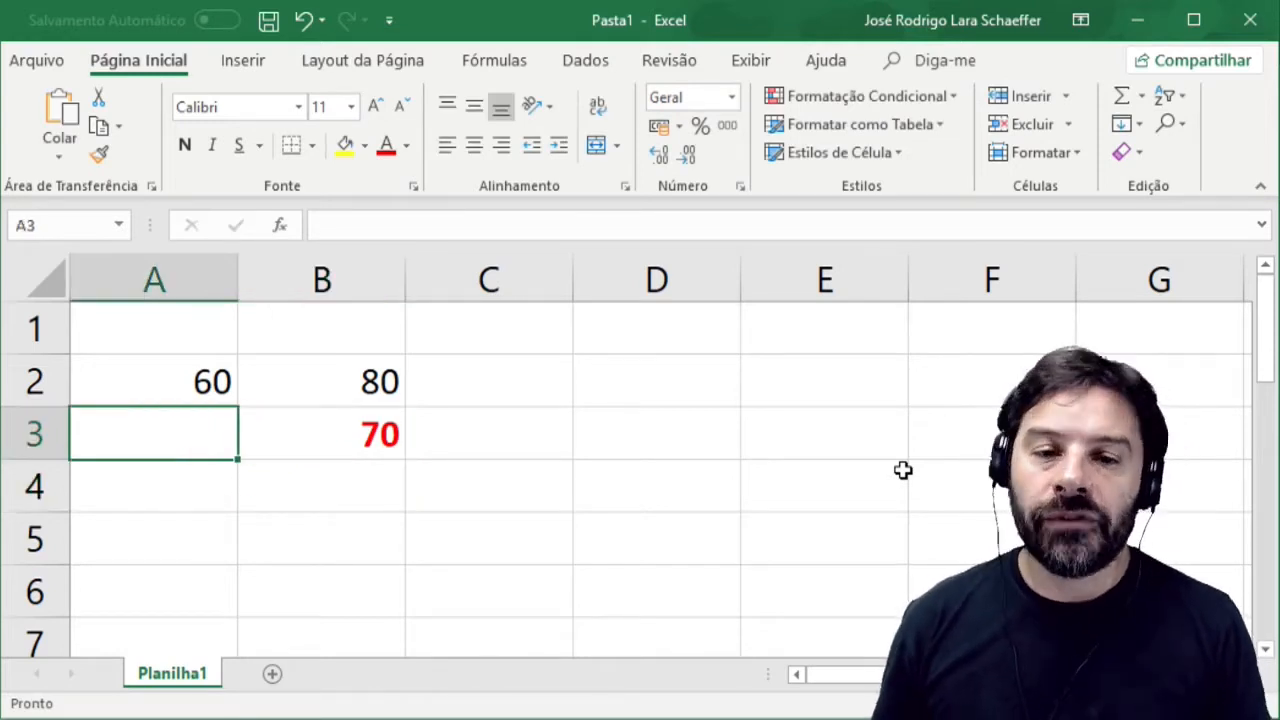
text(59)
key(Return)
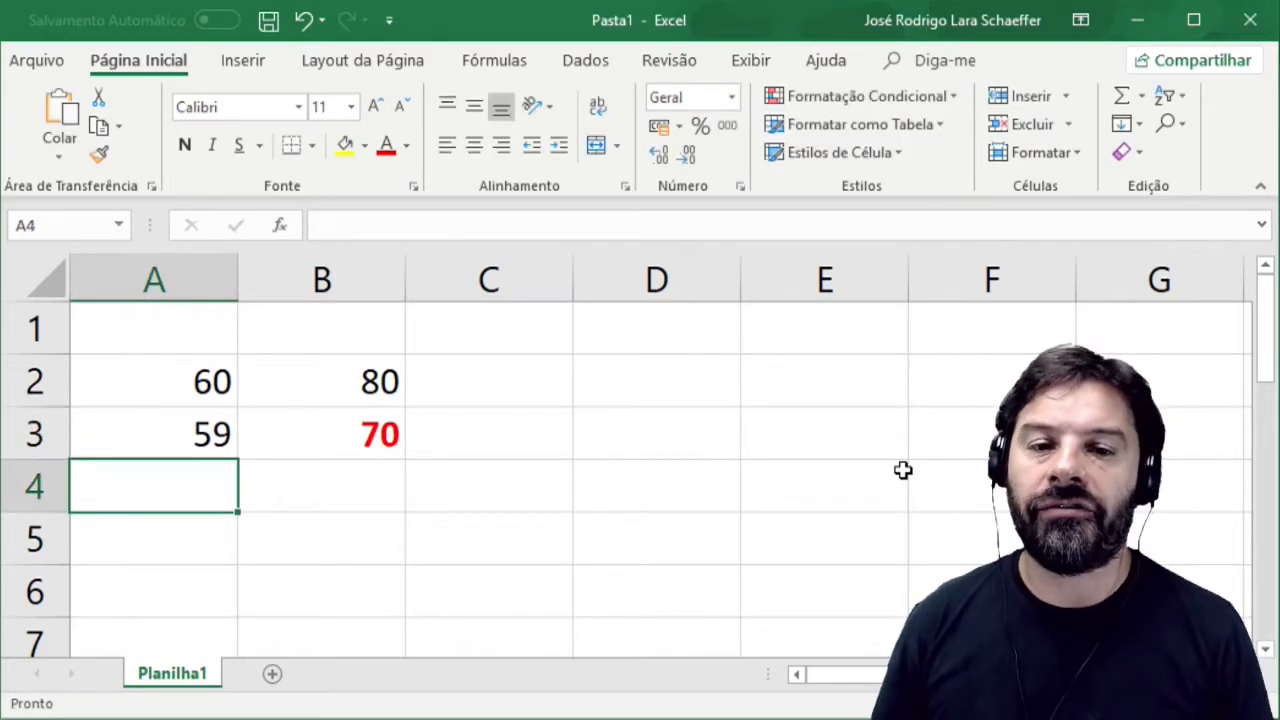
key(Right)
text(71)
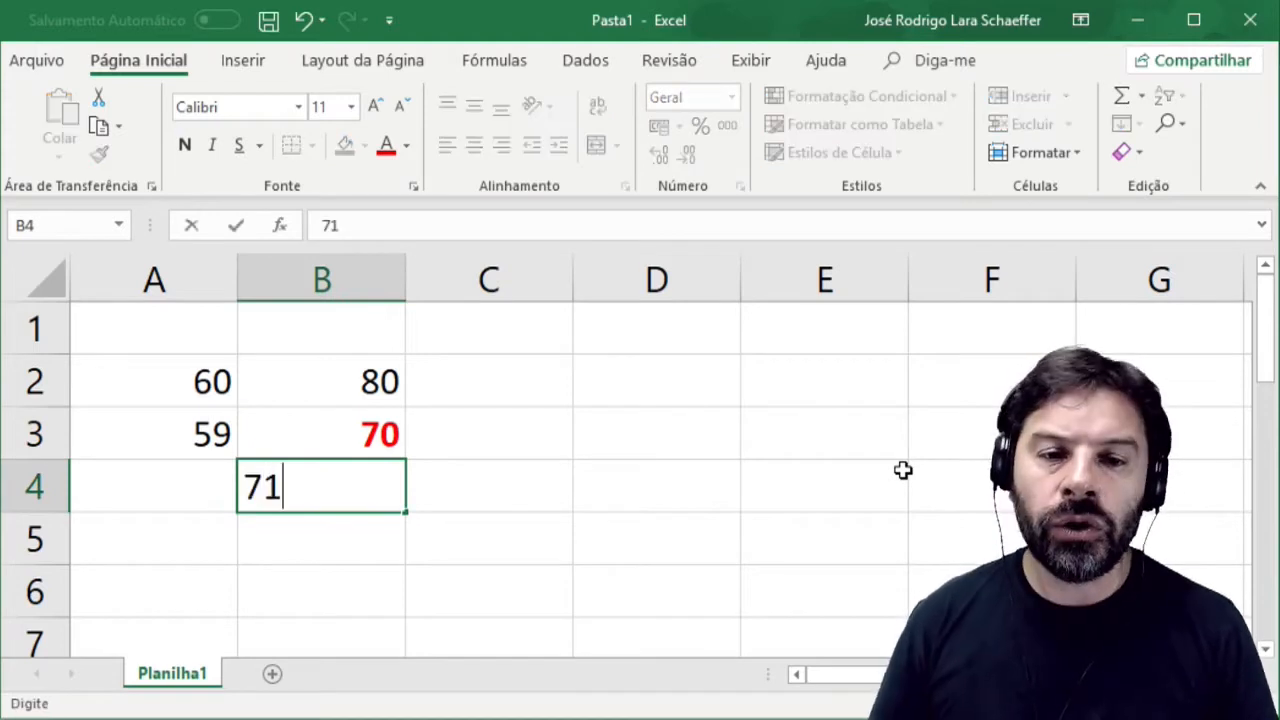
key(Return)
Enter 70 in cell C2 and move the selection to cell D1.
key(Up)
key(Up)
key(Up)
key(Right)
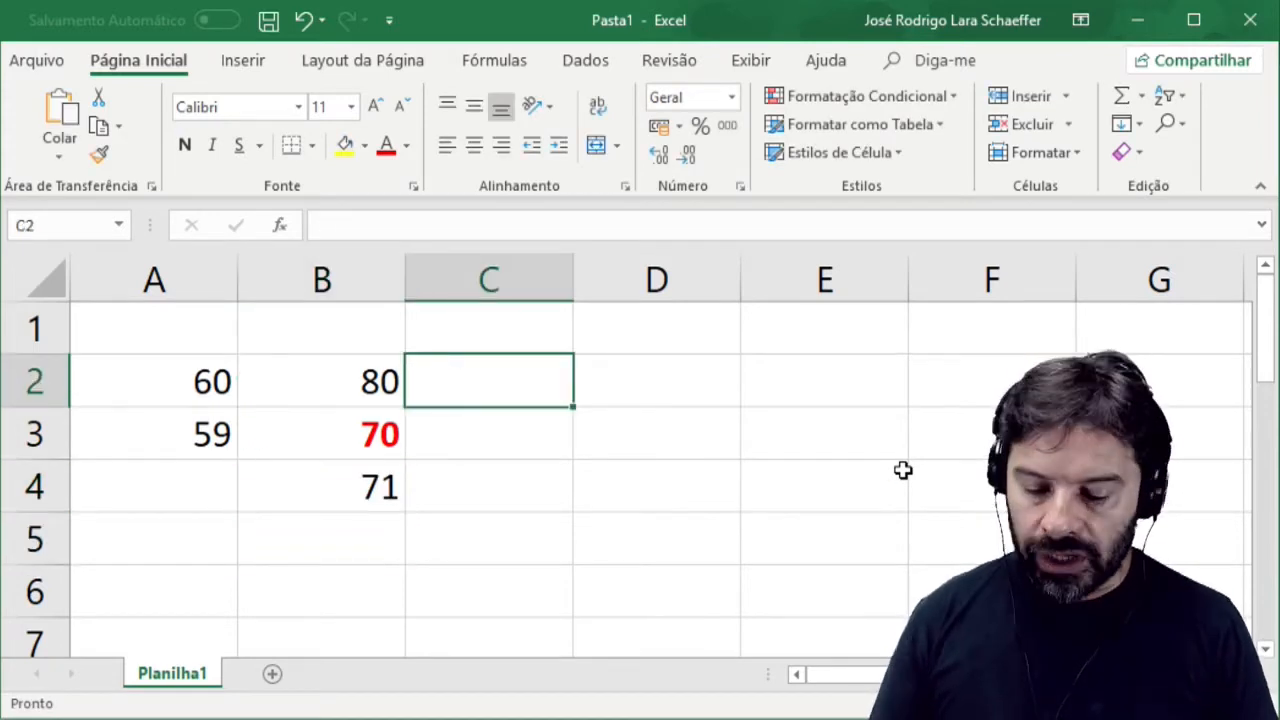
text(70)
key(Return)
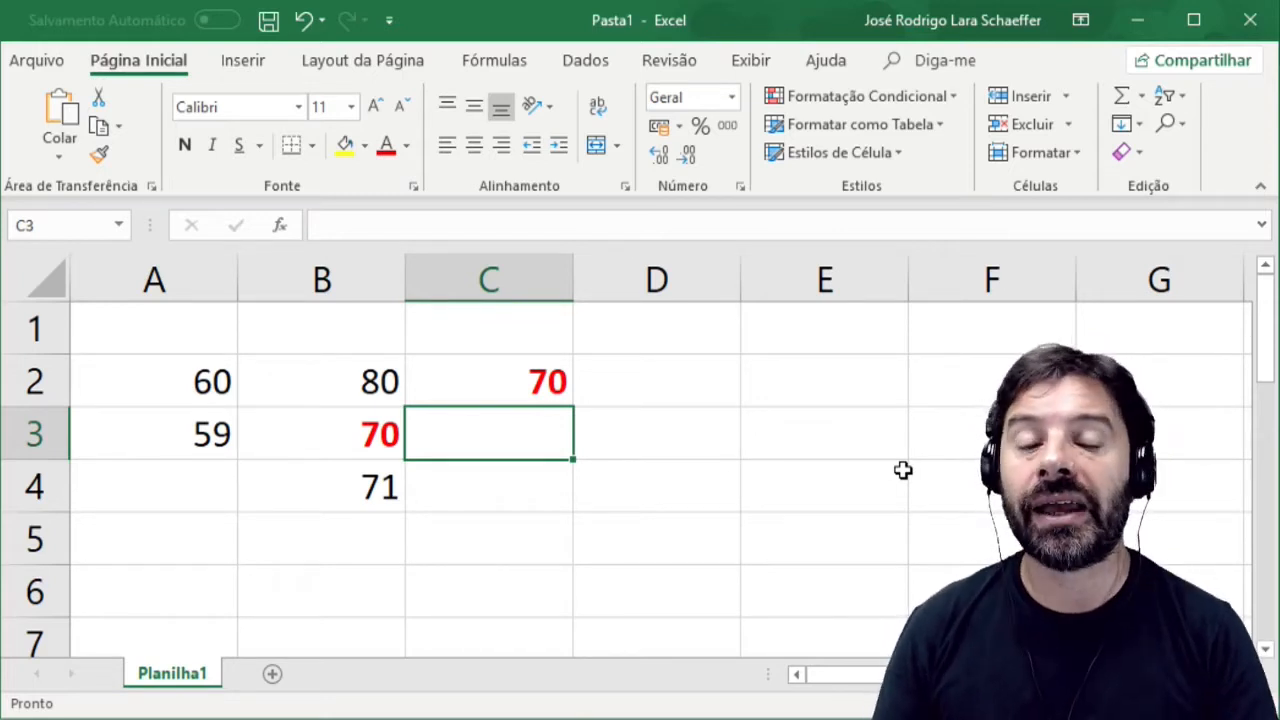
key(Right)
key(Up)
key(Up)
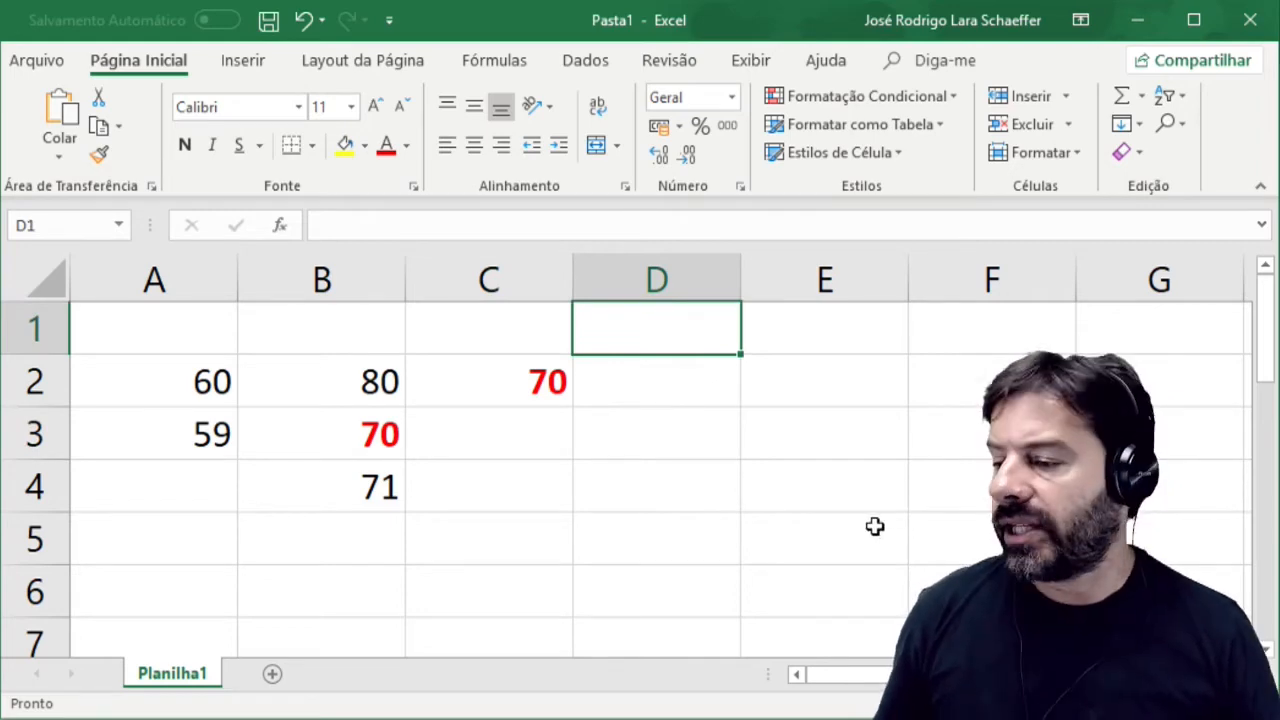
Add a new worksheet to the workbook.
click(275, 676)
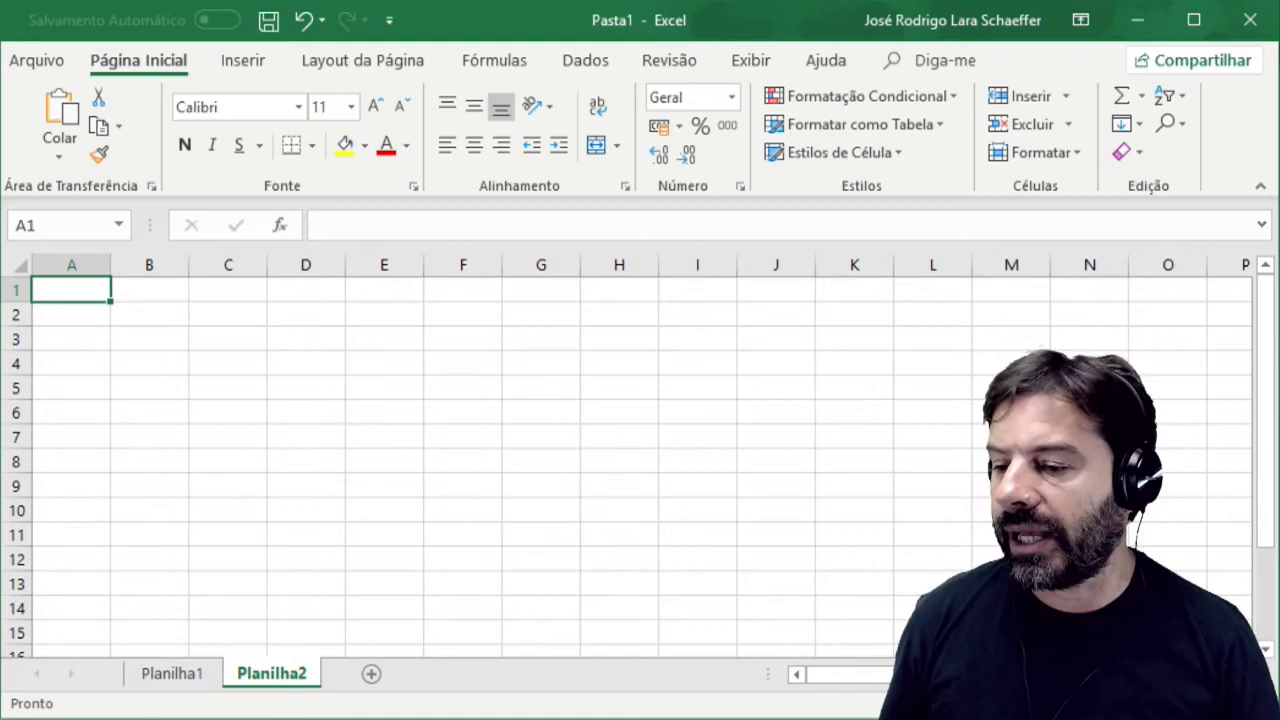
drag(1123, 704, 1157, 704)
click(293, 423)
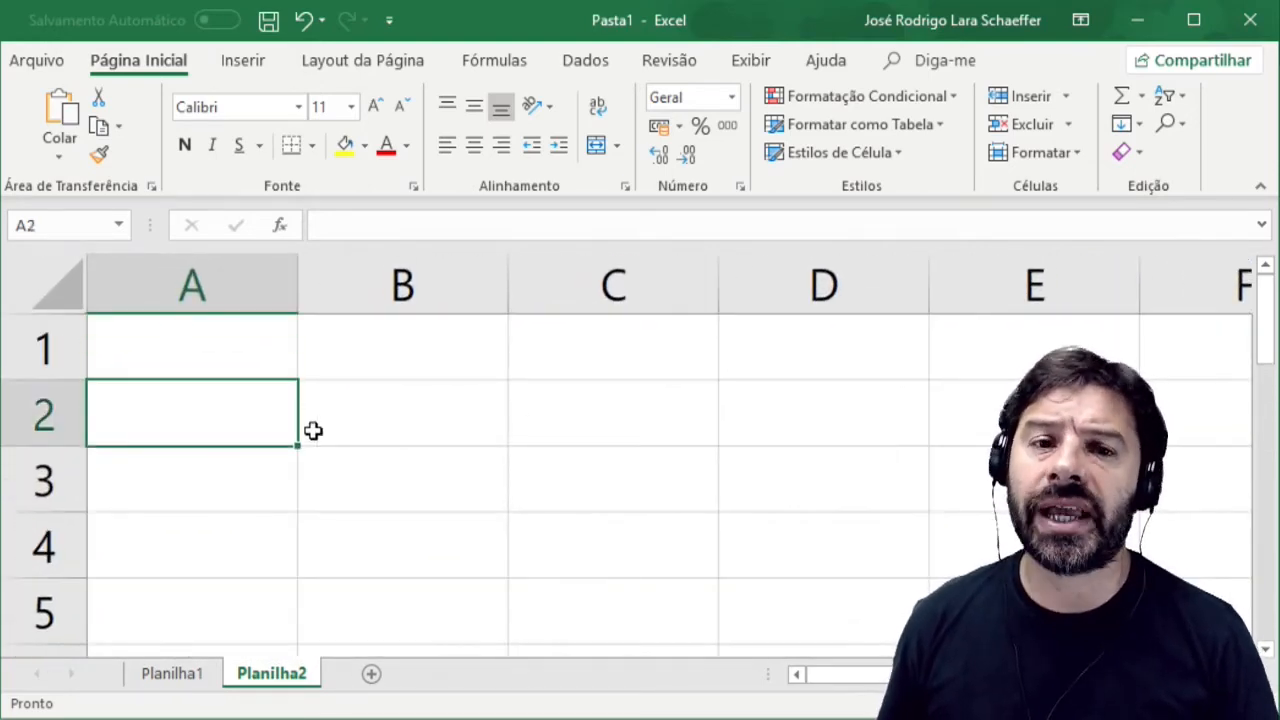
Enter the values 23, 78 and 37 in cells A1 to A3 of the new sheet.
key(Up)
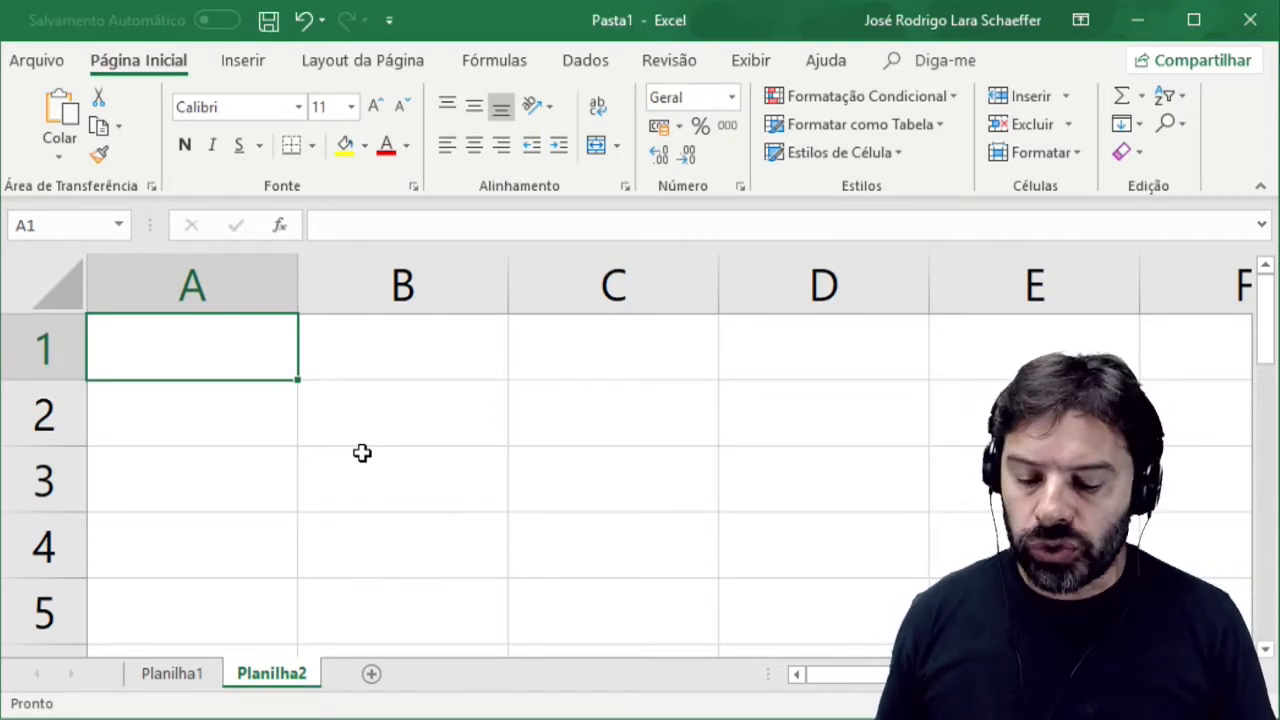
text(23)
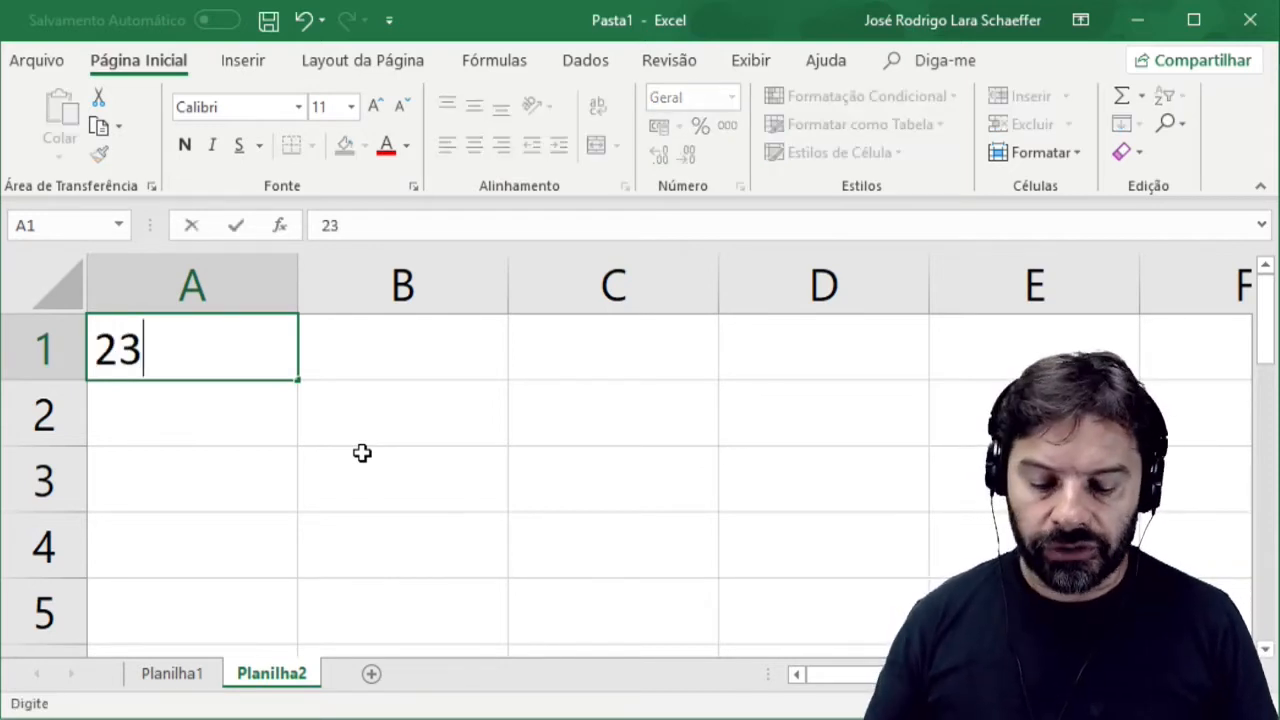
key(Return)
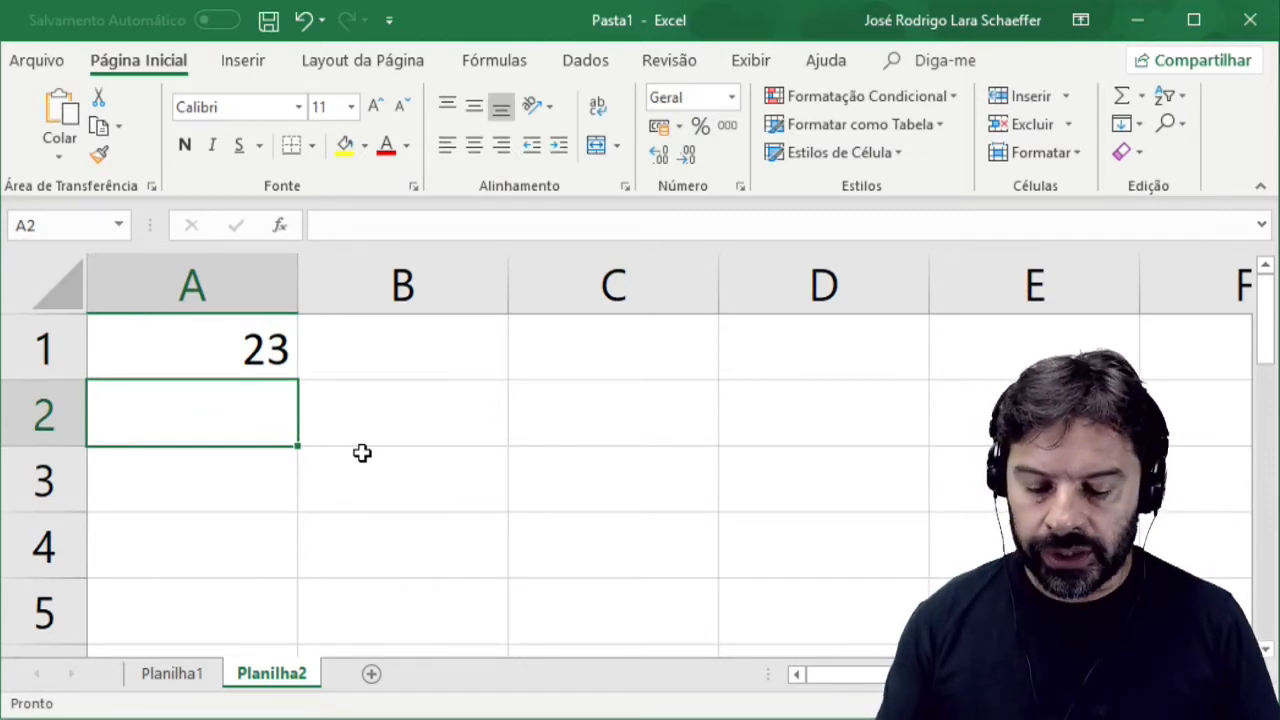
text(78)
key(Return)
text(37)
key(ctrl+Return)
Apply green gradient-fill data bars to cells A1:A3 as conditional formatting.
key(ctrl+Up)
key(shift+Down)
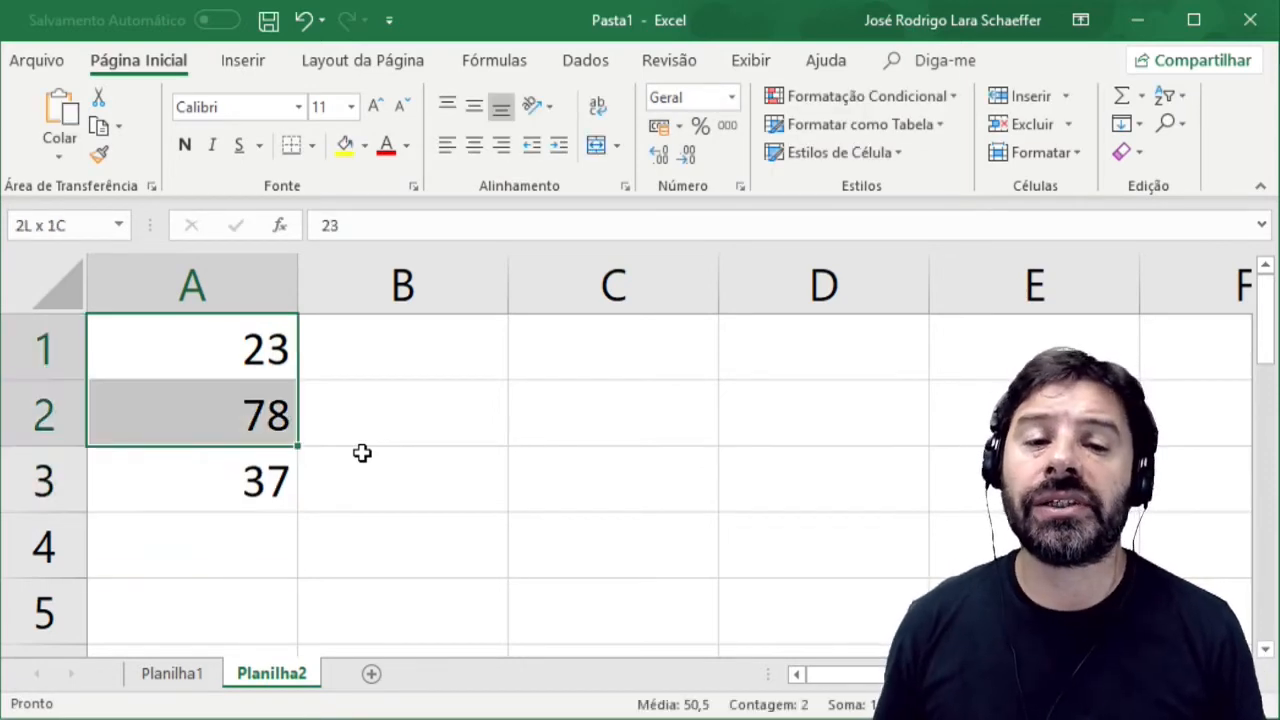
drag(362, 453, 363, 452)
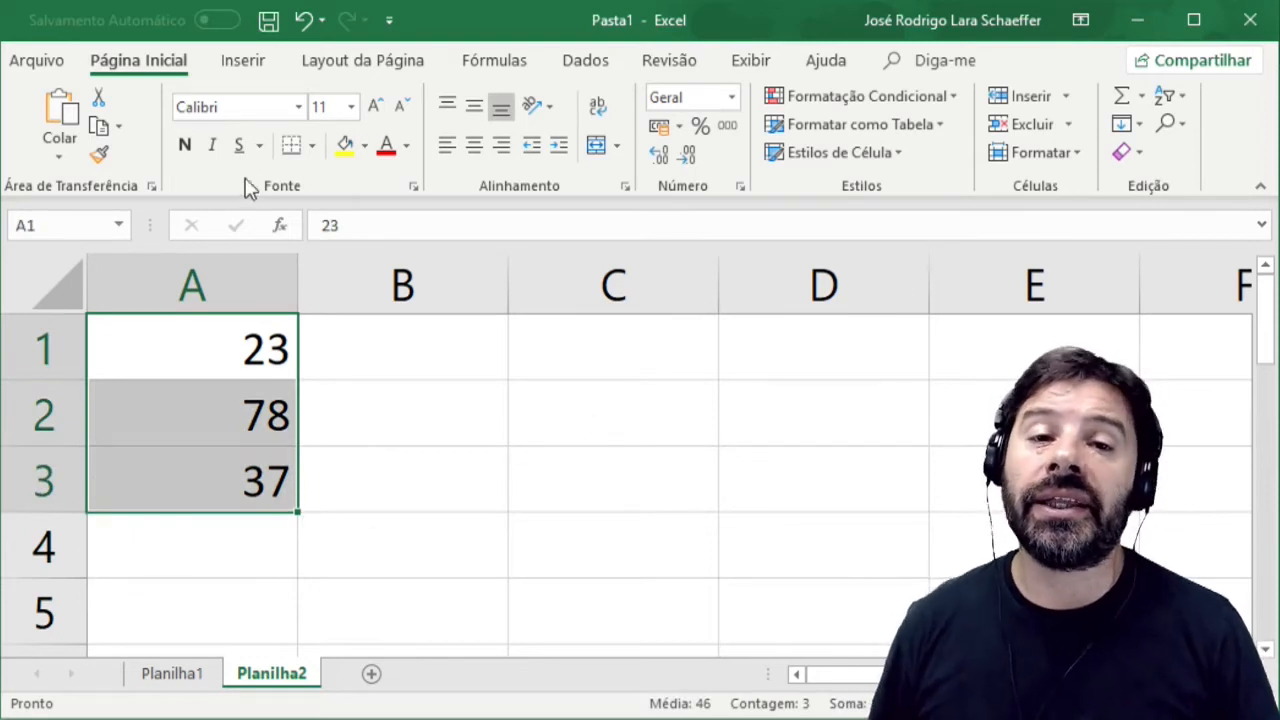
click(887, 104)
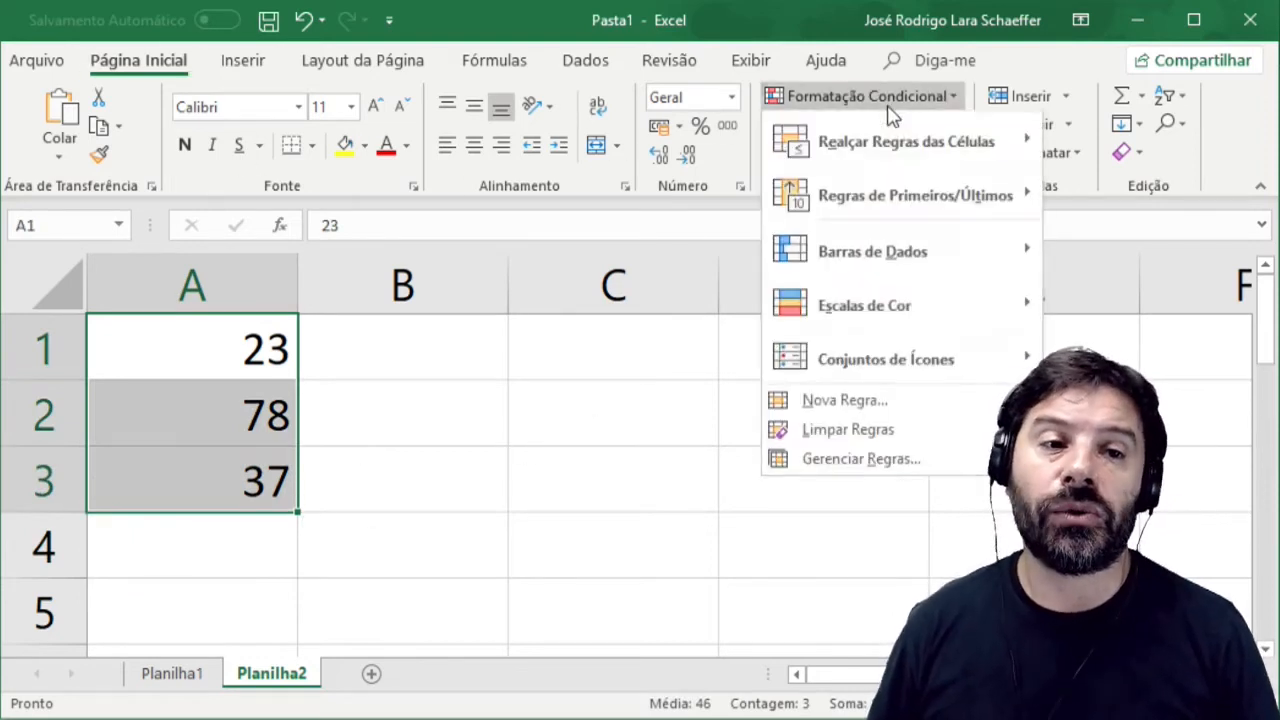
mouse_move(845, 262)
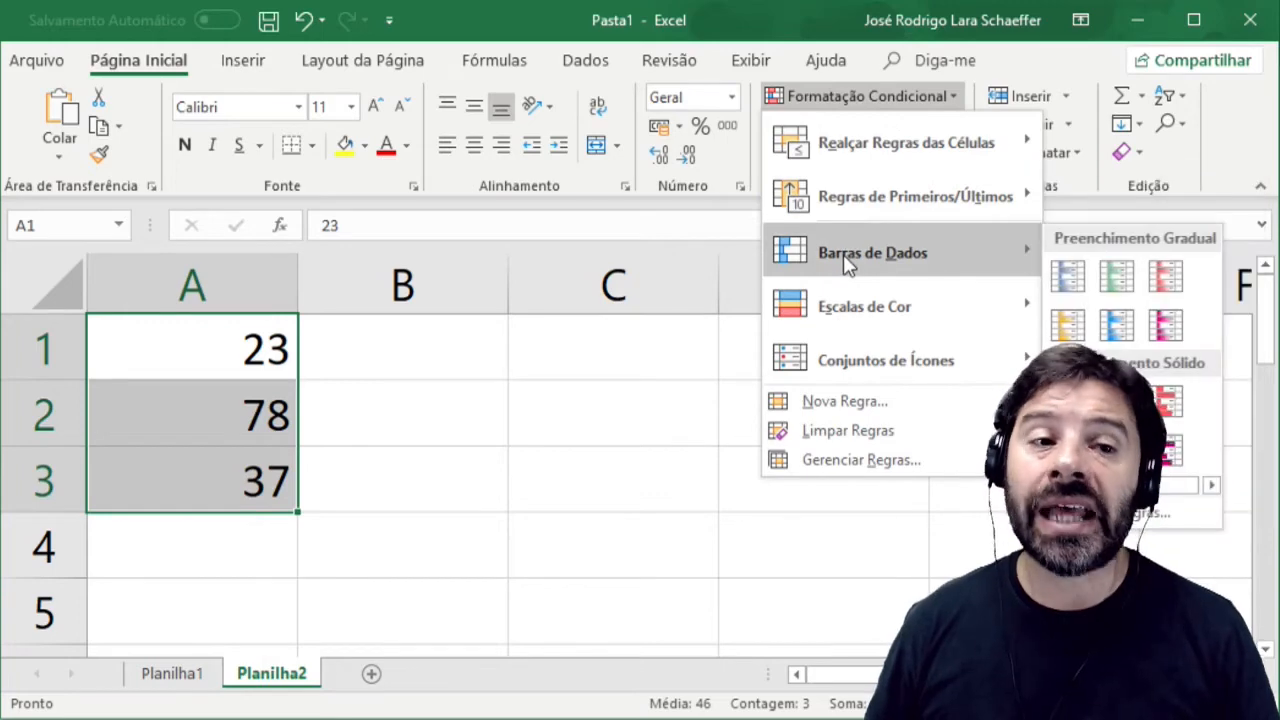
click(1118, 283)
click(543, 411)
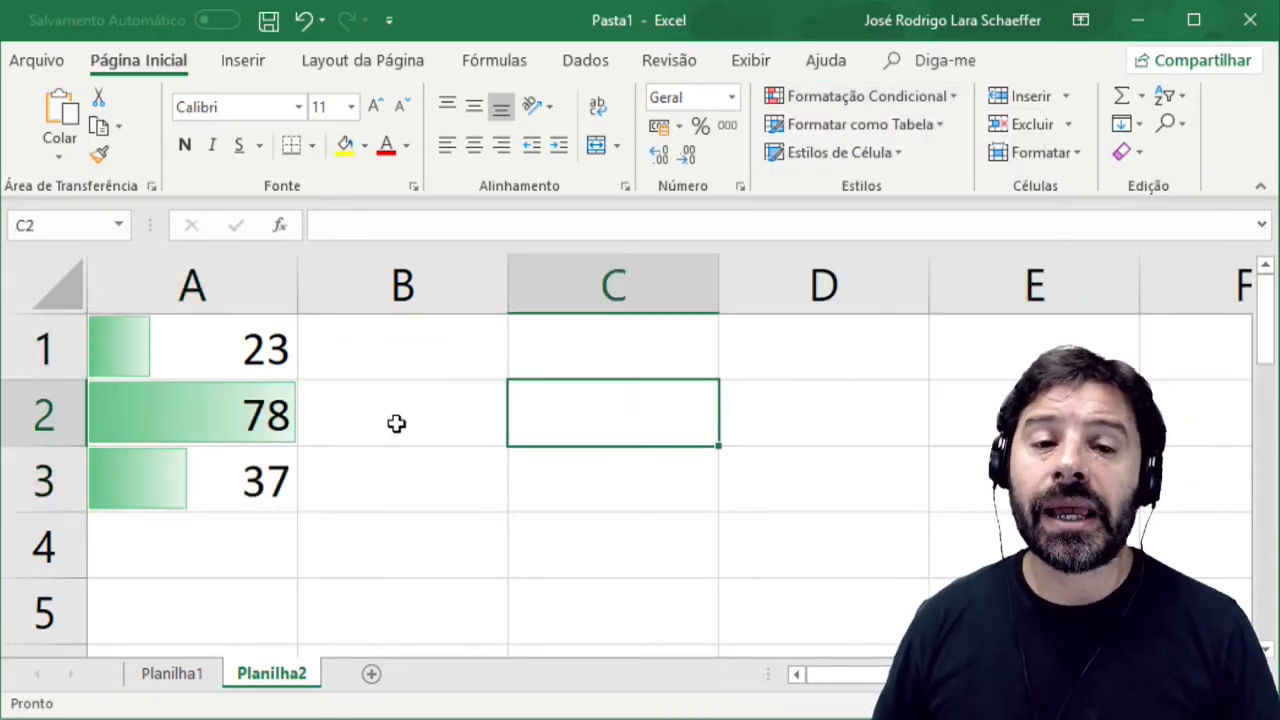
Change the value in cell A1 to 120 and move through the cells below to compare their data bars.
click(265, 416)
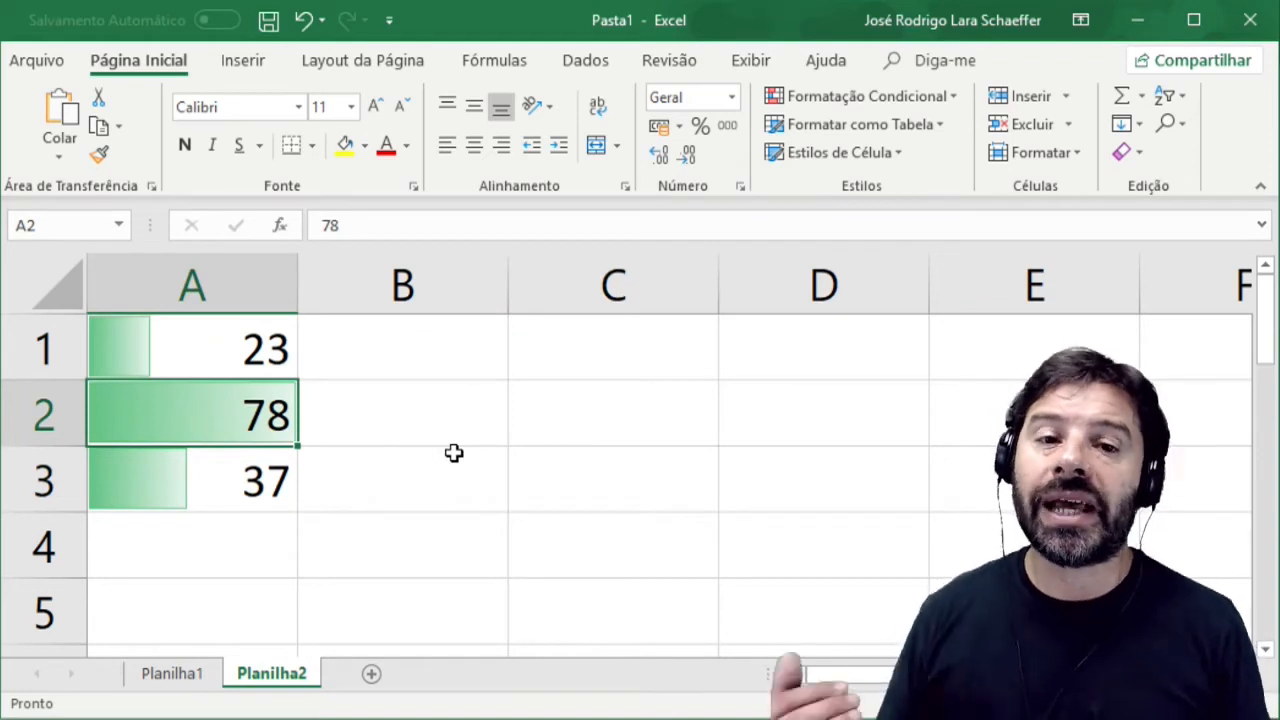
key(Down)
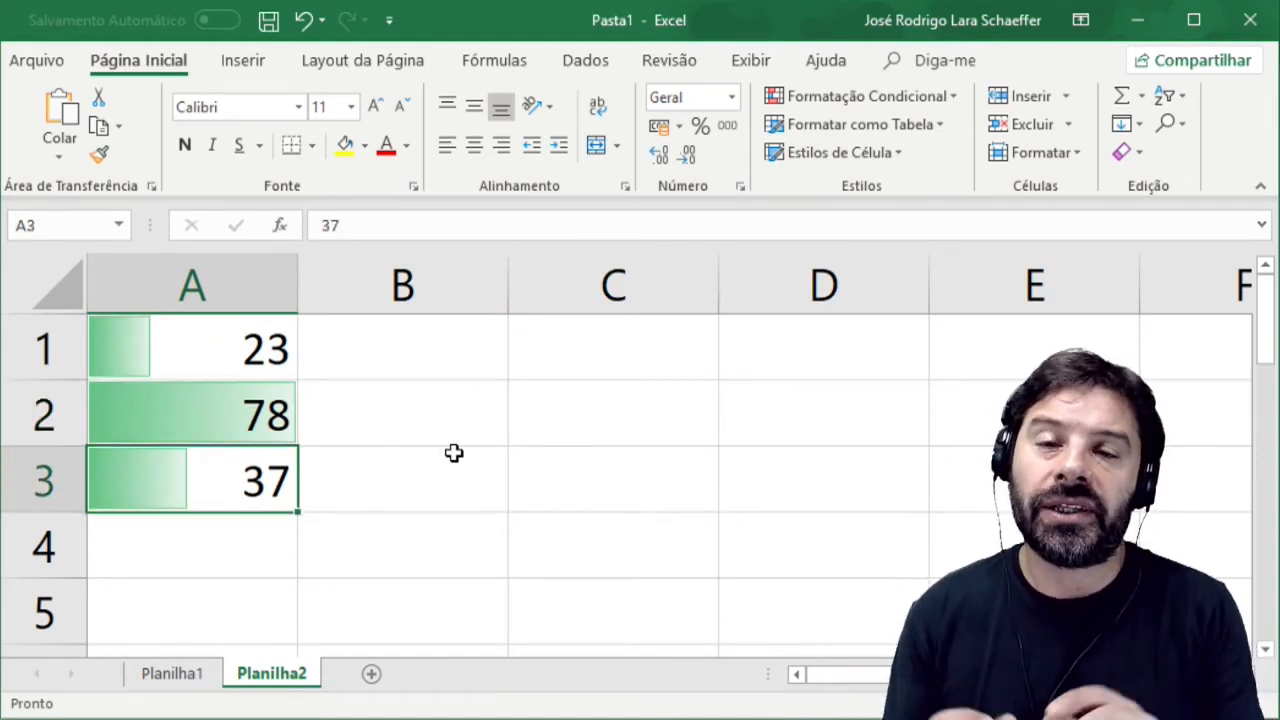
key(Up)
key(Up)
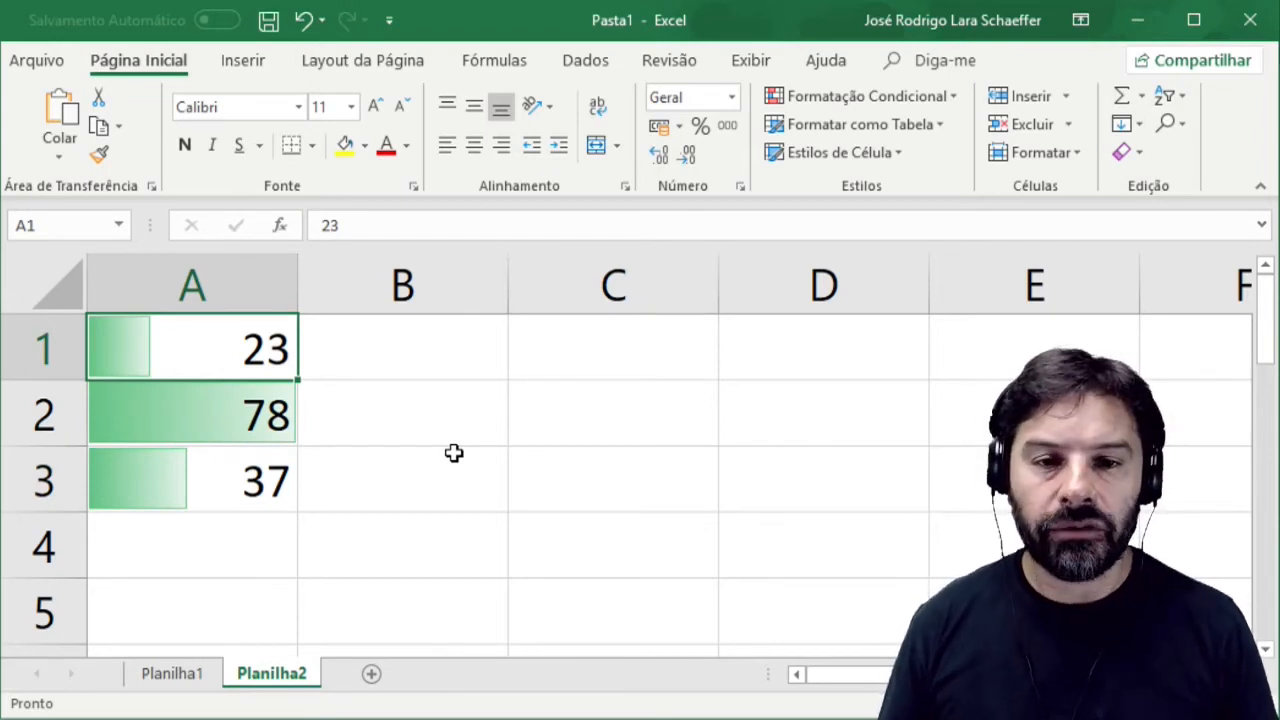
text(120)
key(Return)
key(Up)
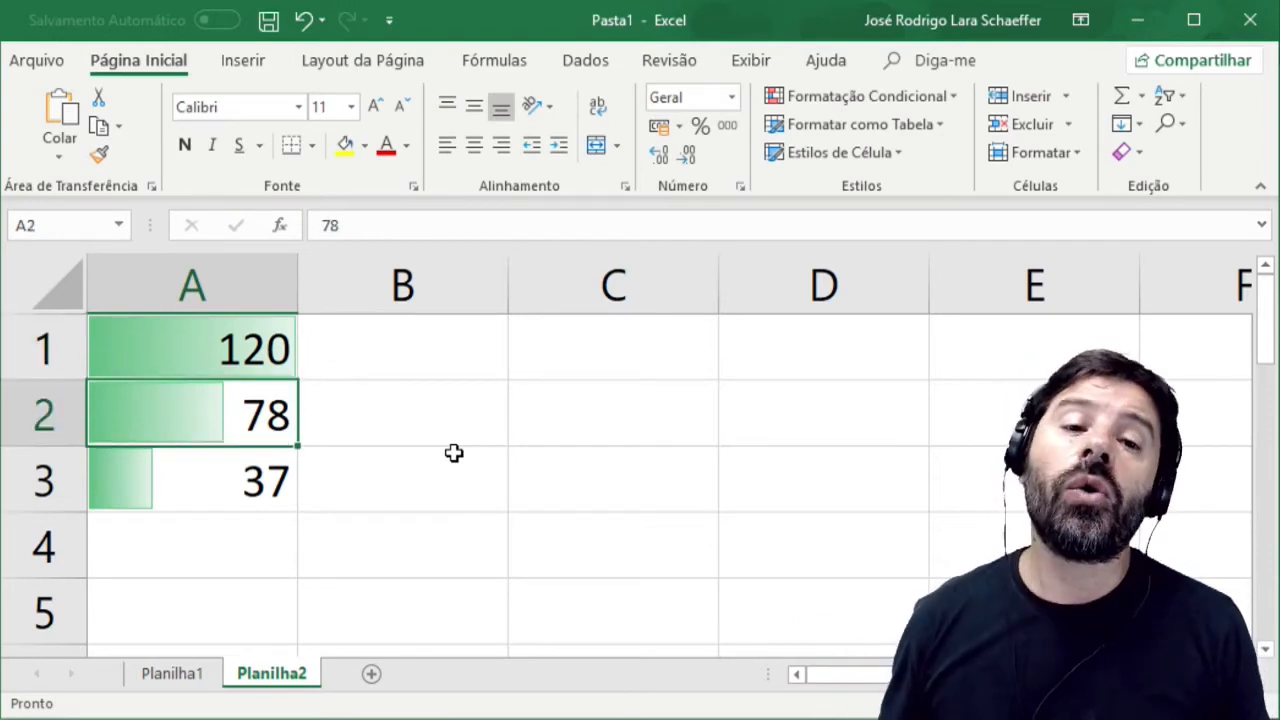
key(Down)
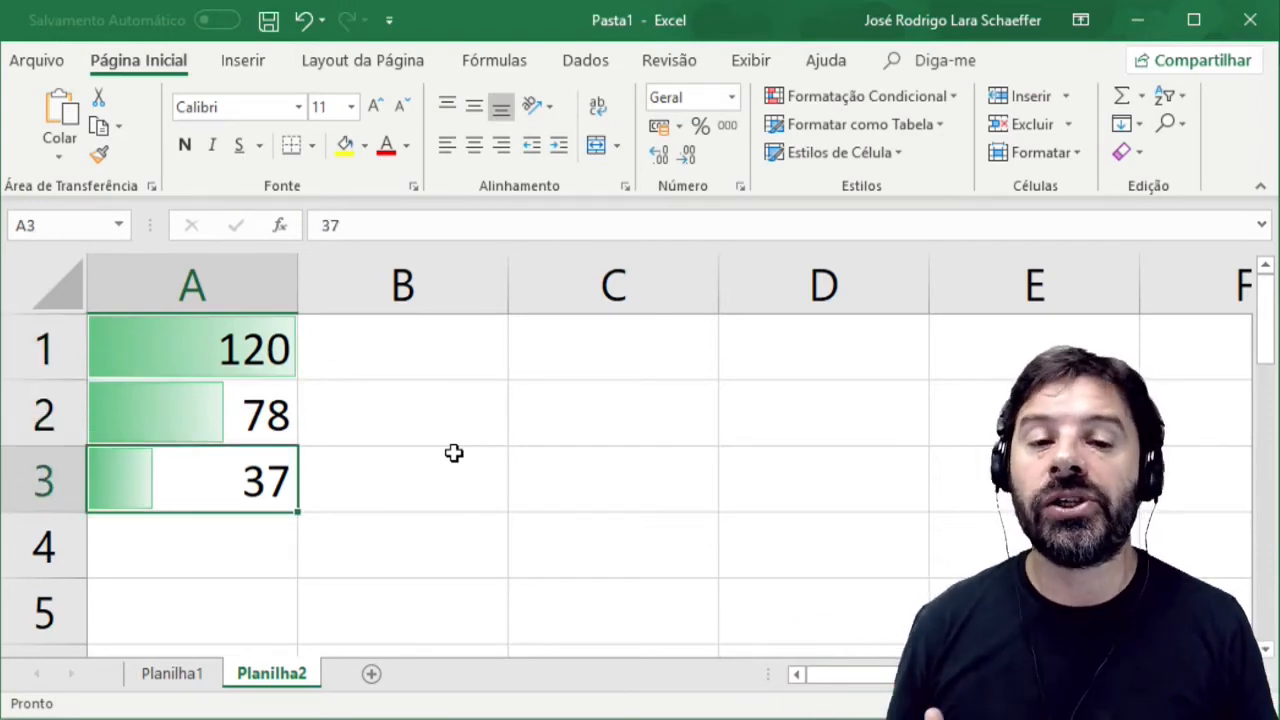
Undo the value change in cell A1 and the data bars on cells A1:A3.
key(ctrl+z)
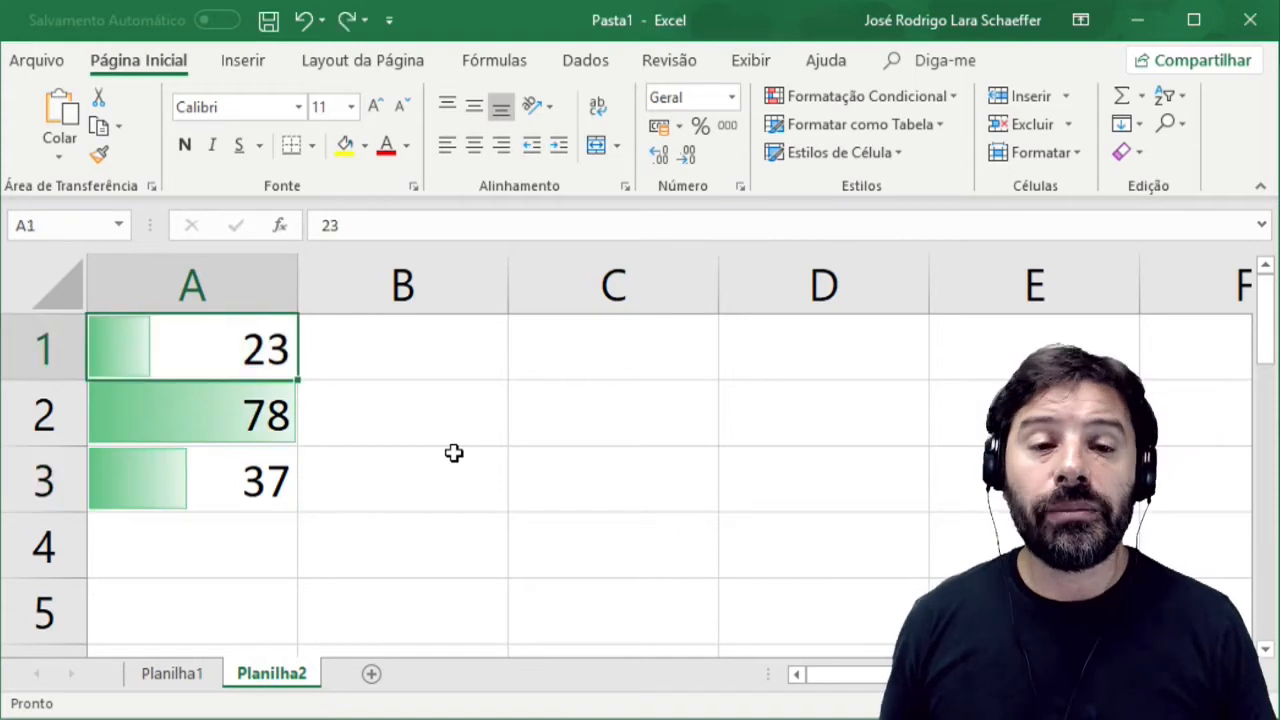
key(ctrl+z)
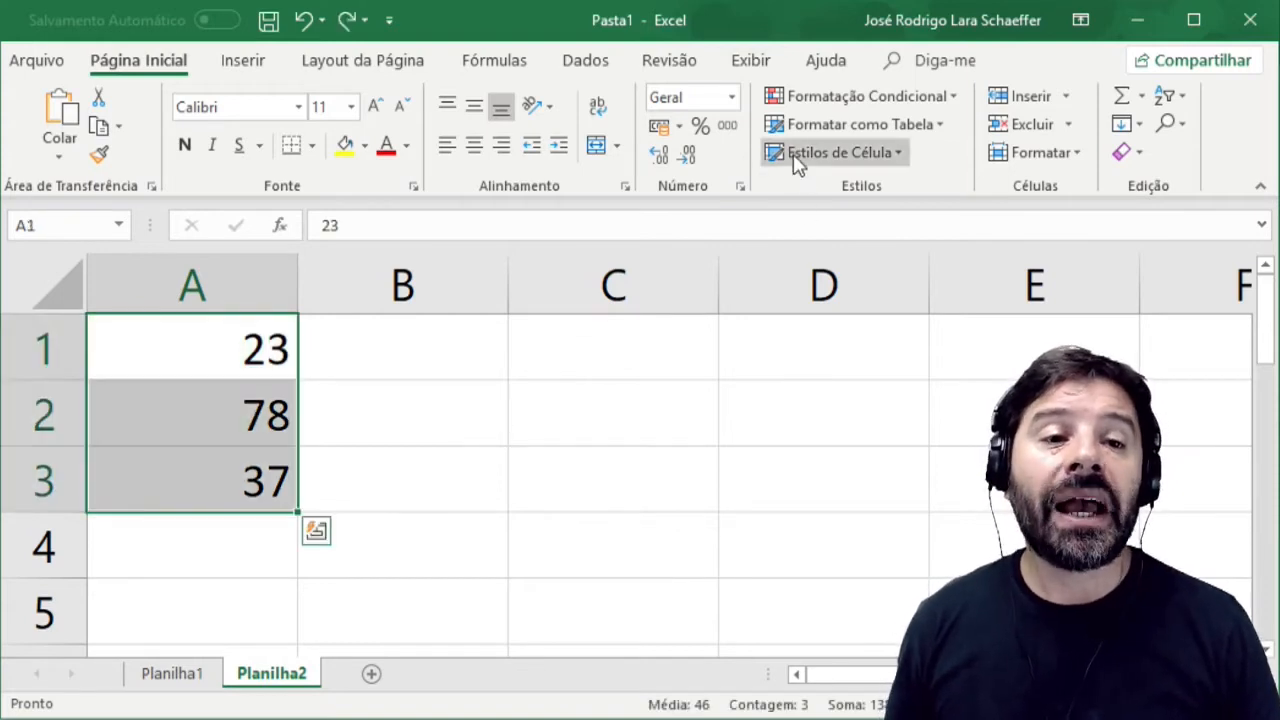
Try the green-yellow-red color scale on cells A1:A3 and undo it.
click(836, 104)
mouse_move(843, 318)
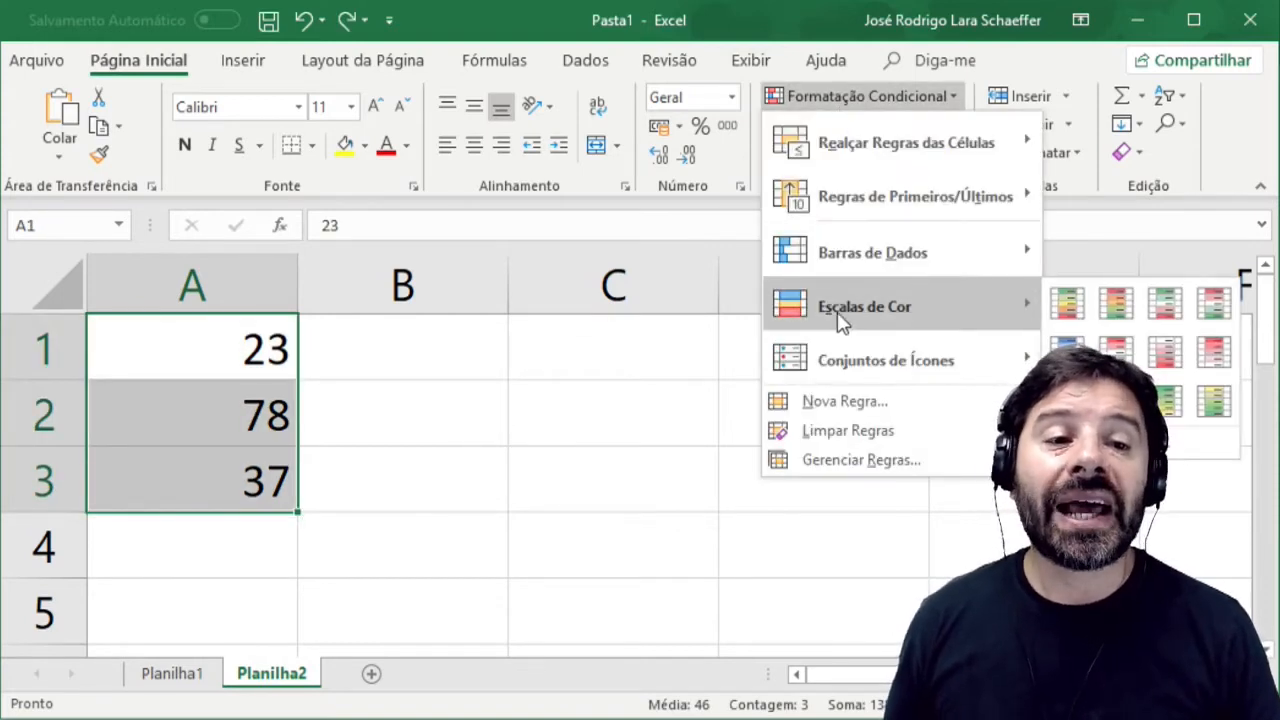
click(1067, 302)
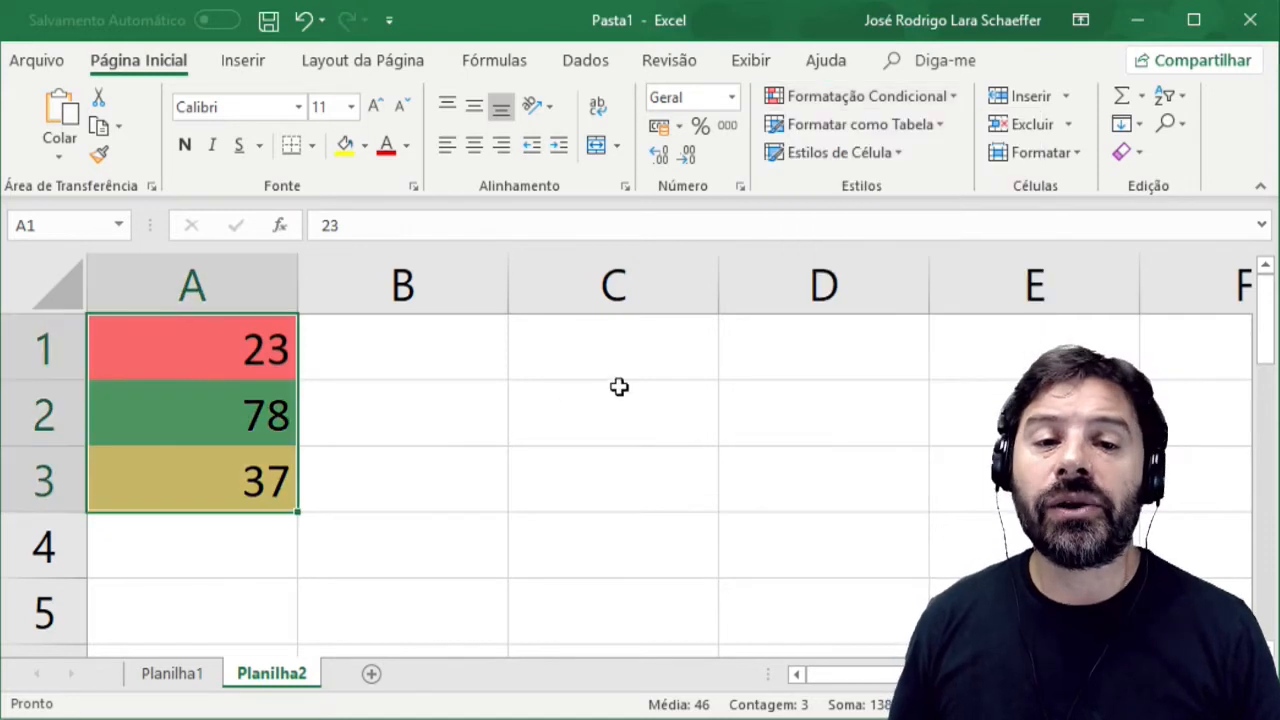
click(250, 415)
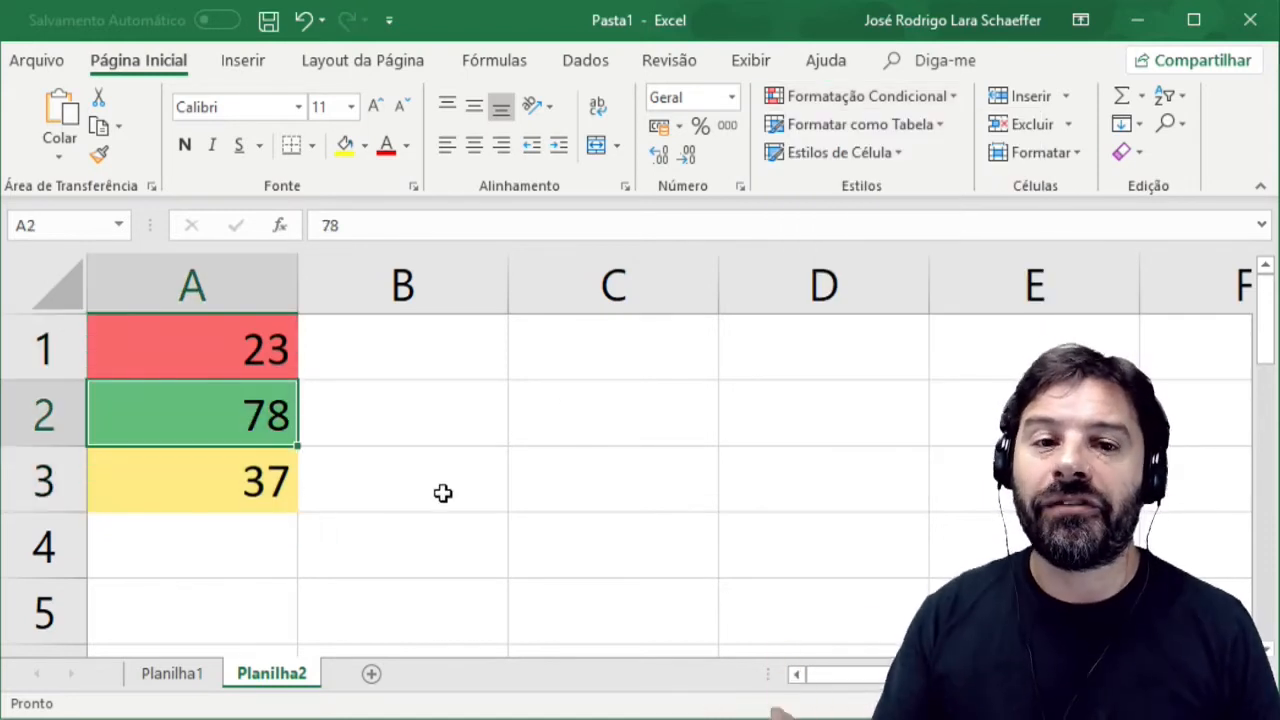
key(Down)
key(Up)
key(Up)
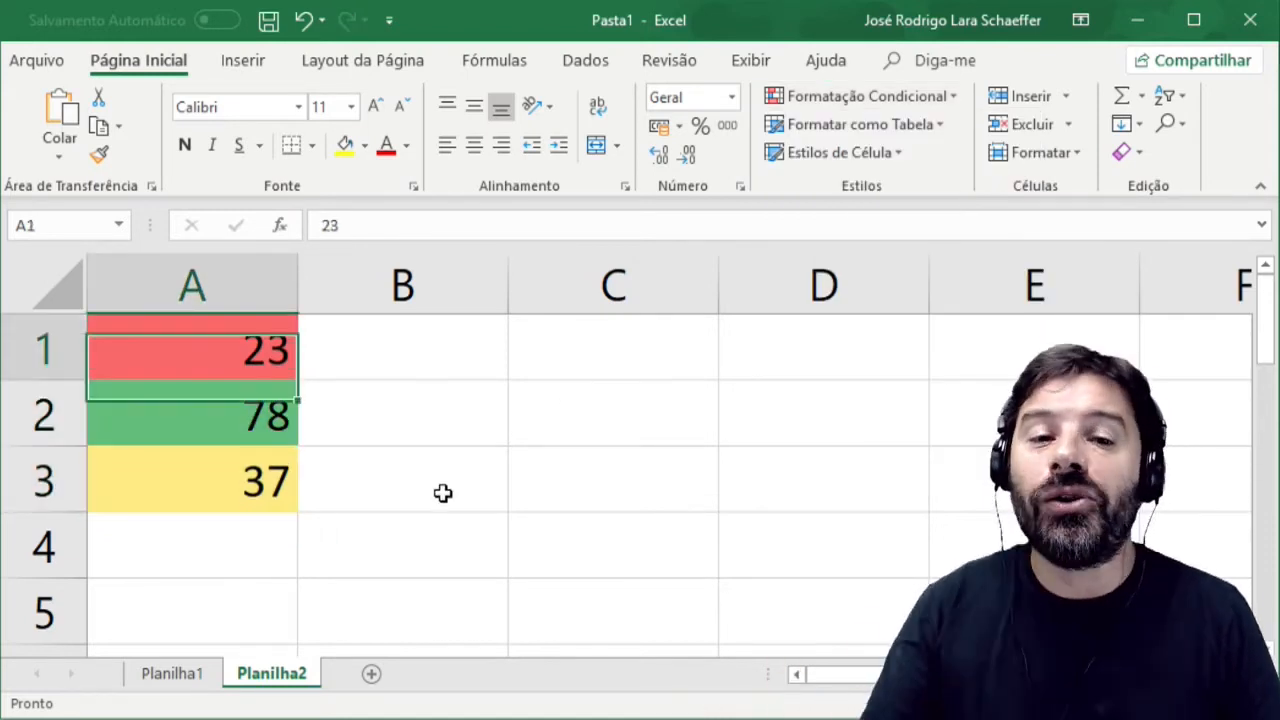
key(ctrl+z)
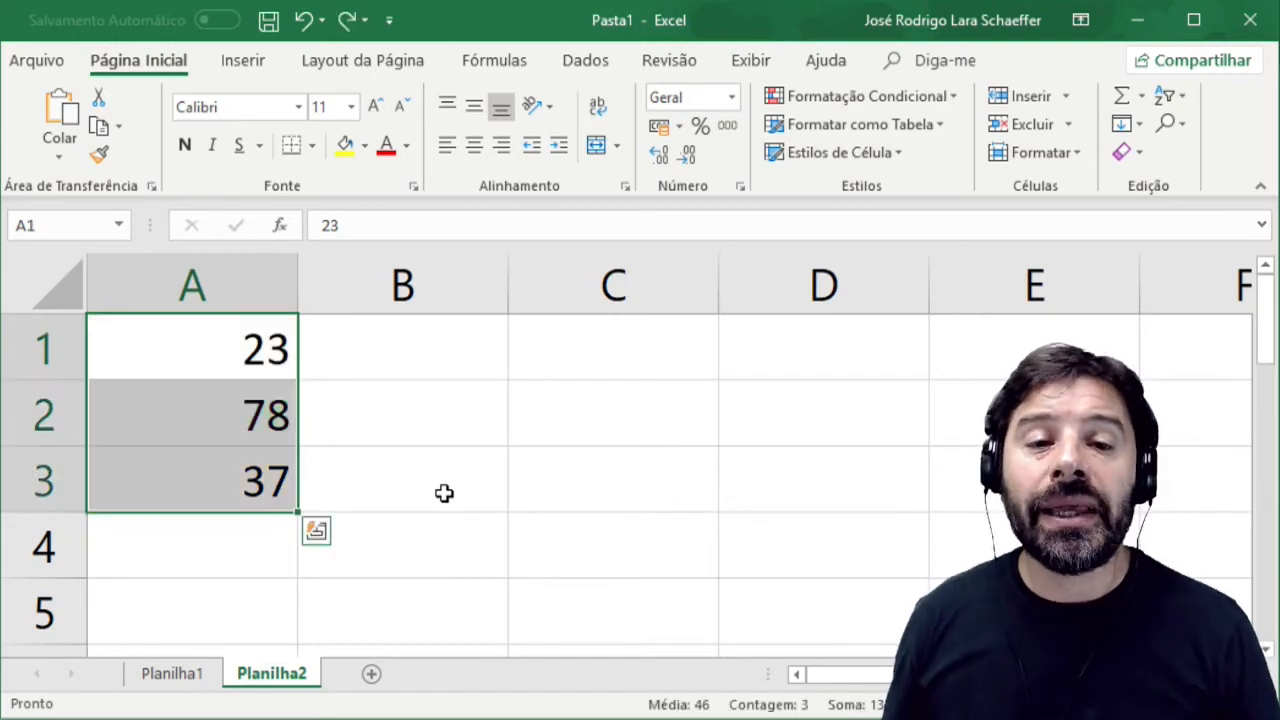
Apply the directional icon set of three colored arrows to cells A1:A3 as conditional formatting.
click(849, 100)
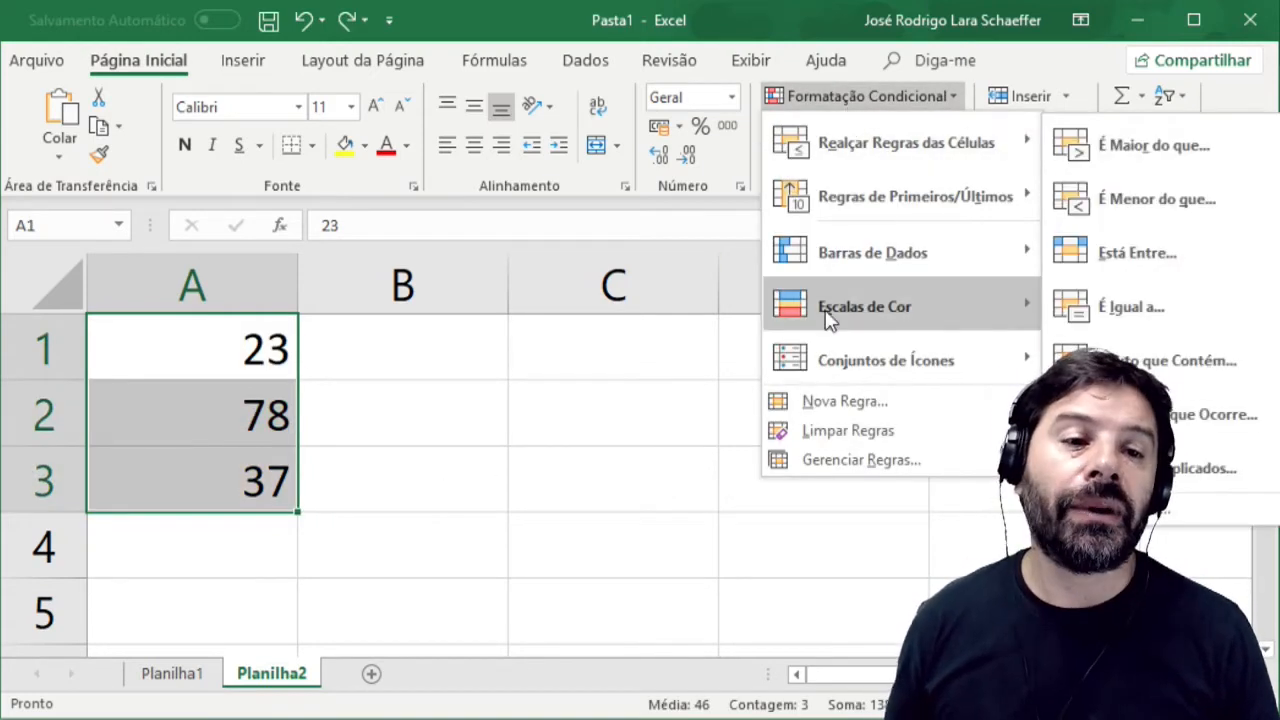
mouse_move(835, 377)
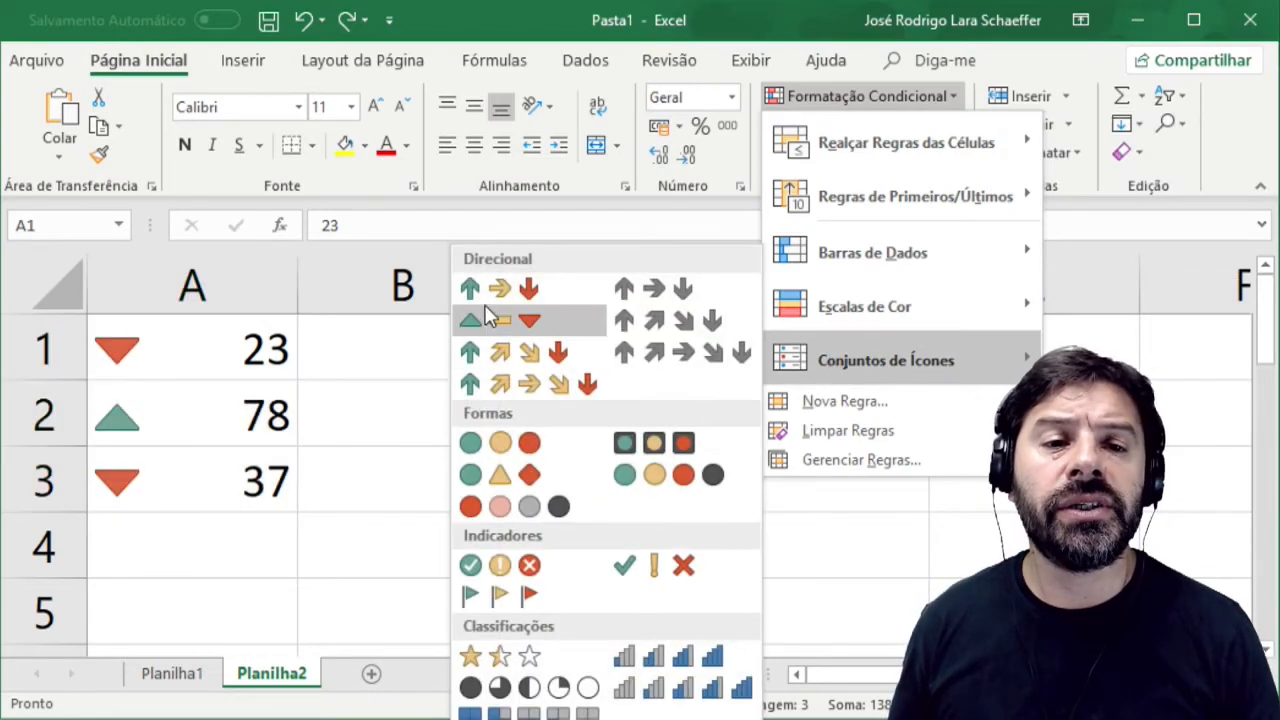
click(481, 285)
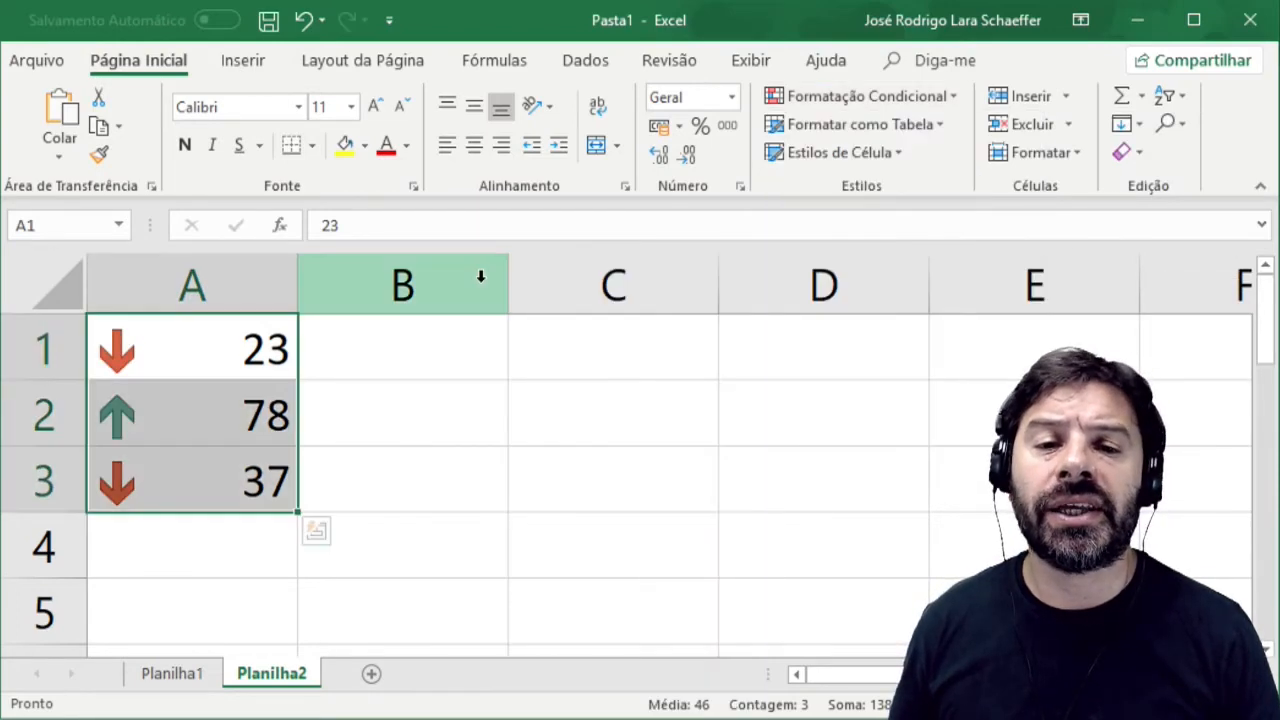
Change the value in cell A3 to 56 and move through cells A1 to A3 to compare their arrow icons.
click(230, 474)
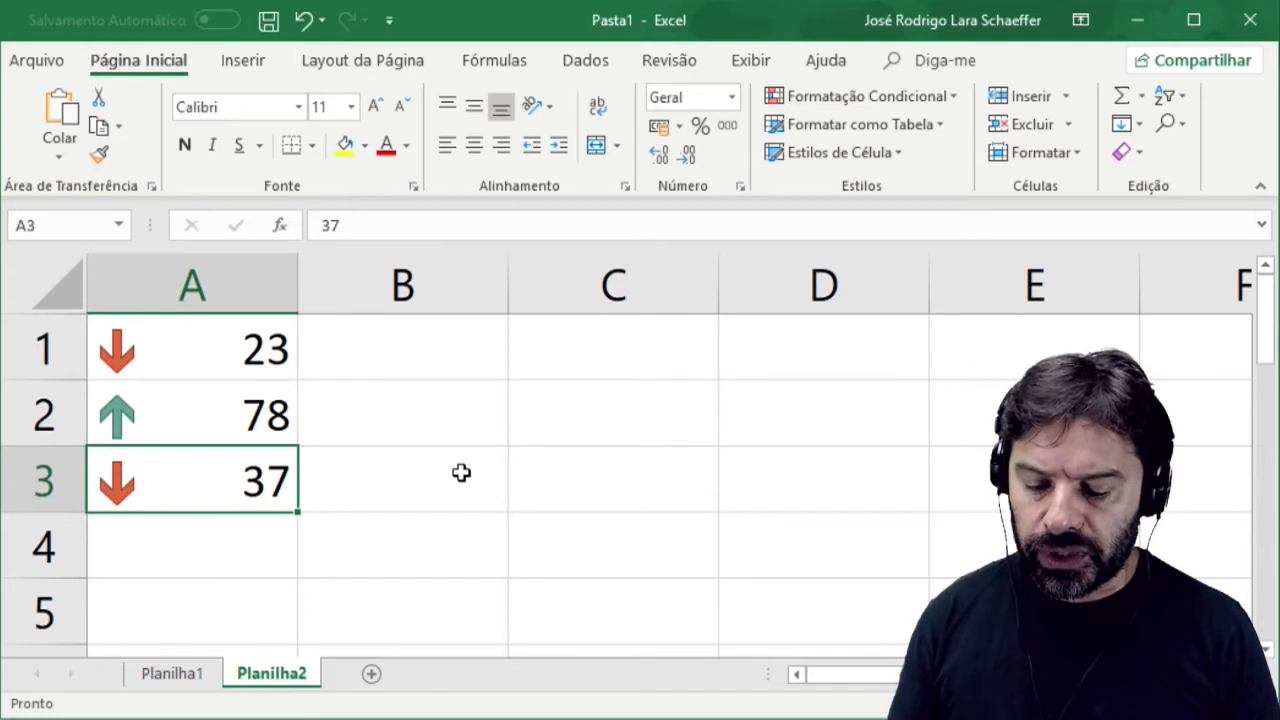
text(56)
key(Return)
key(Up)
key(Up)
key(Up)
key(Down)
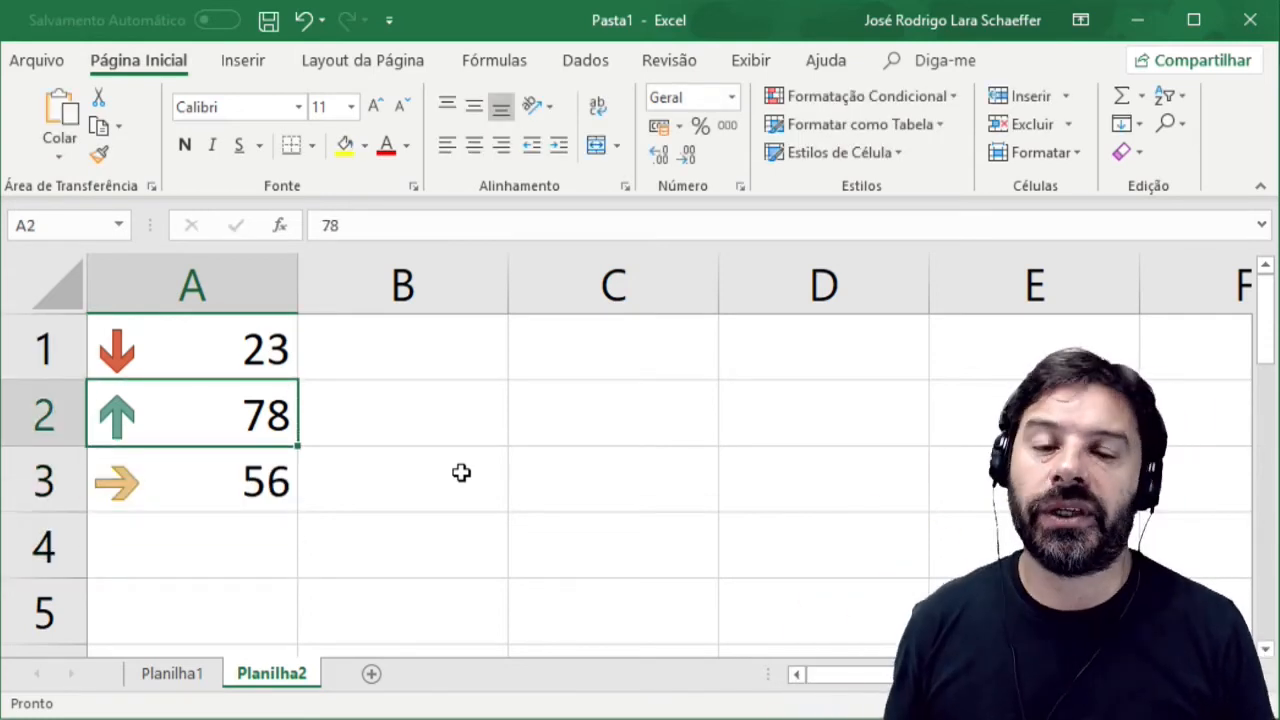
key(Up)
key(Down)
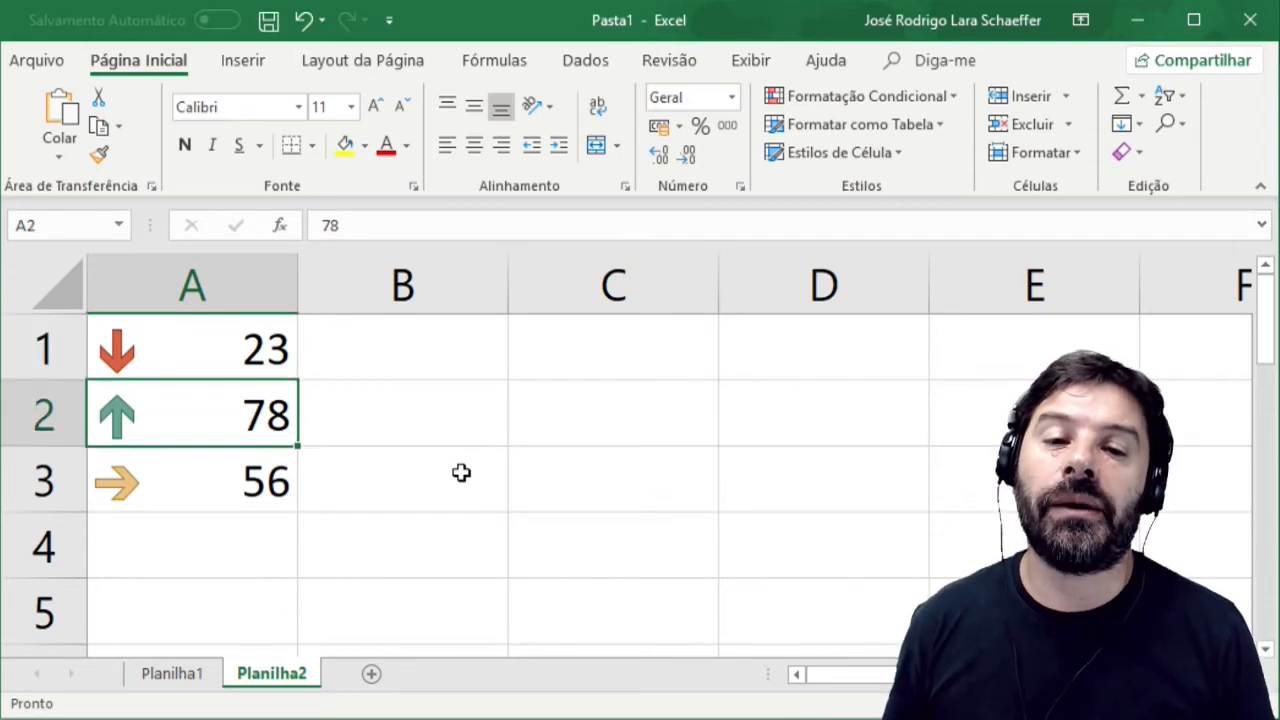
key(Down)
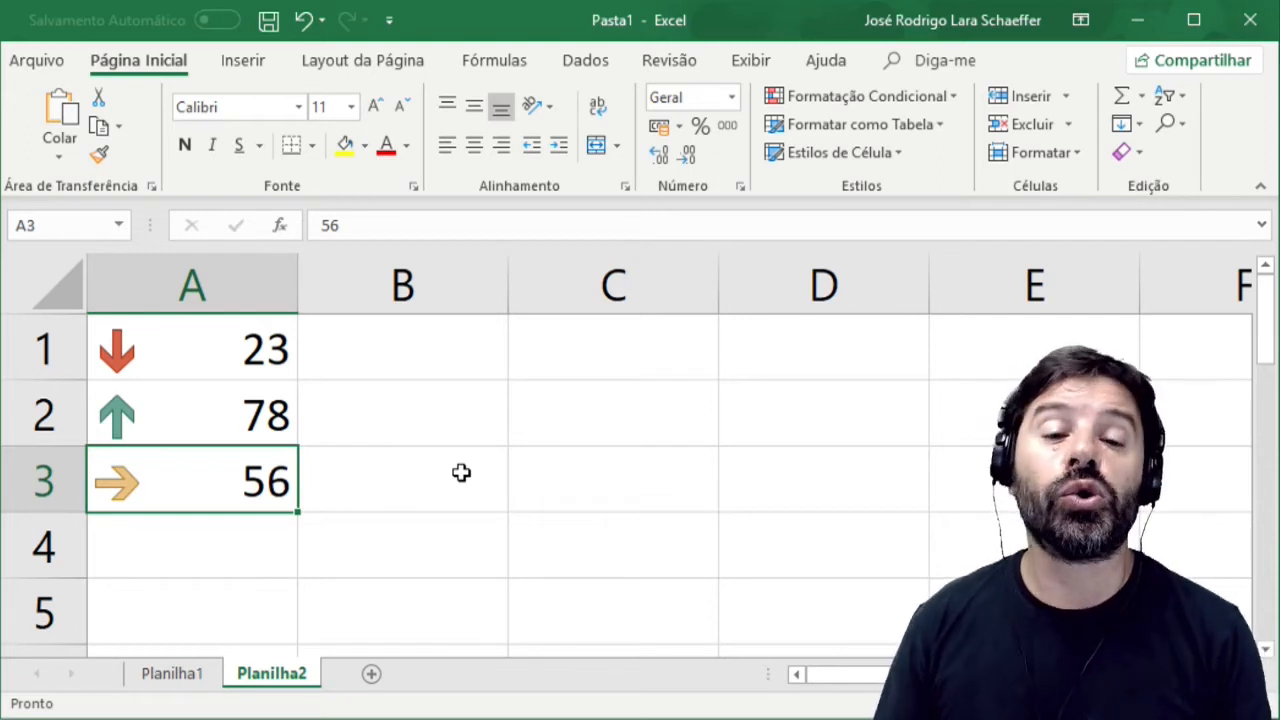
Undo the last value change in cell A3.
key(ctrl+z)
key(ctrl+z)
key(ctrl+z)
key(ctrl+z)
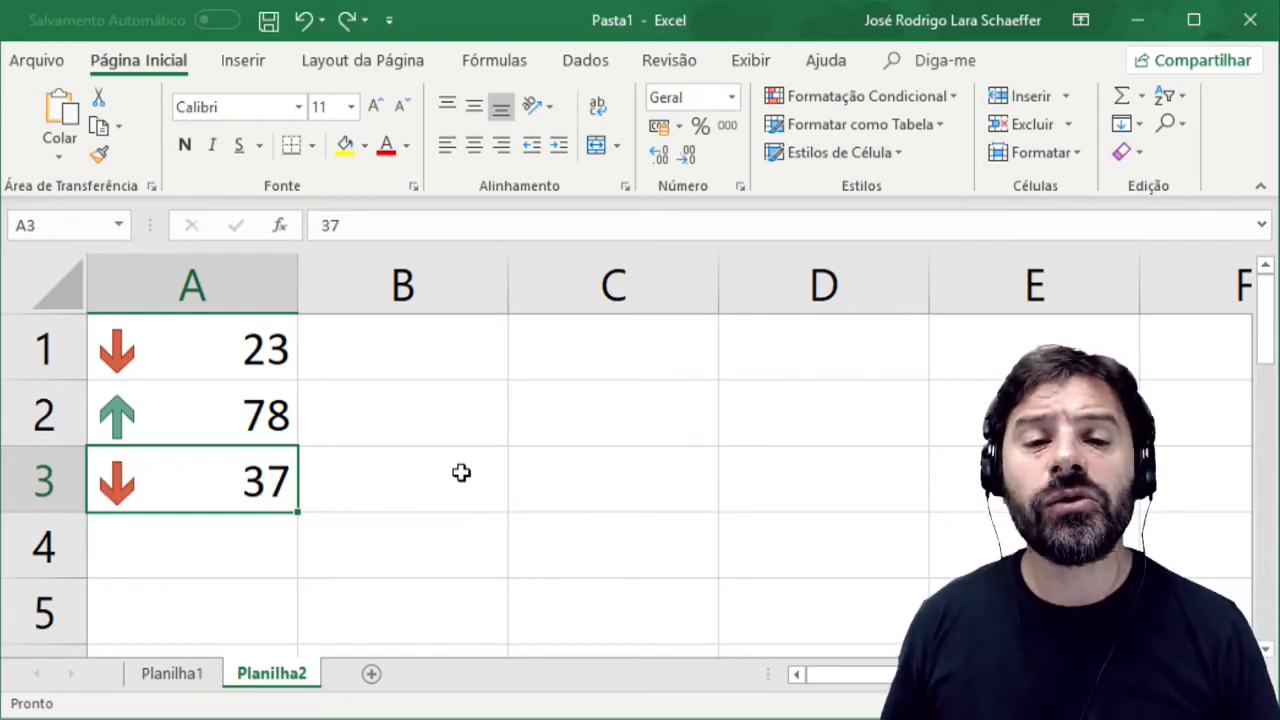
key(ctrl+z)
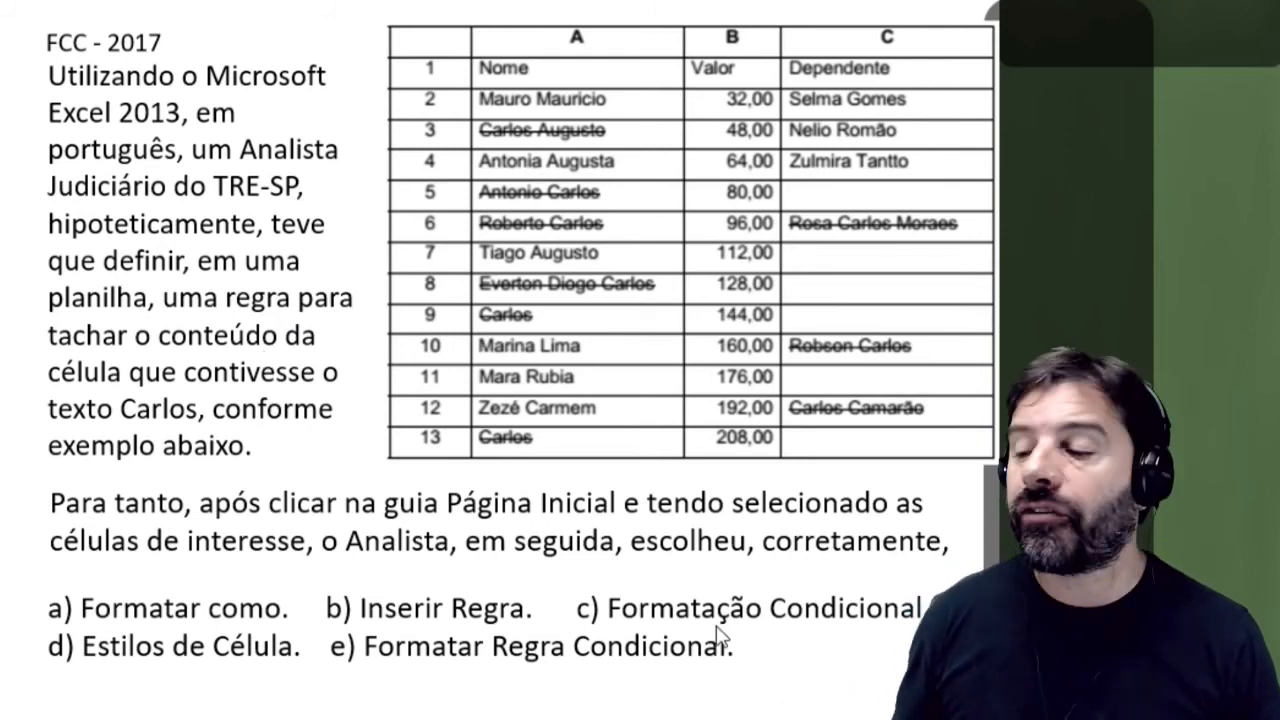
click(550, 644)
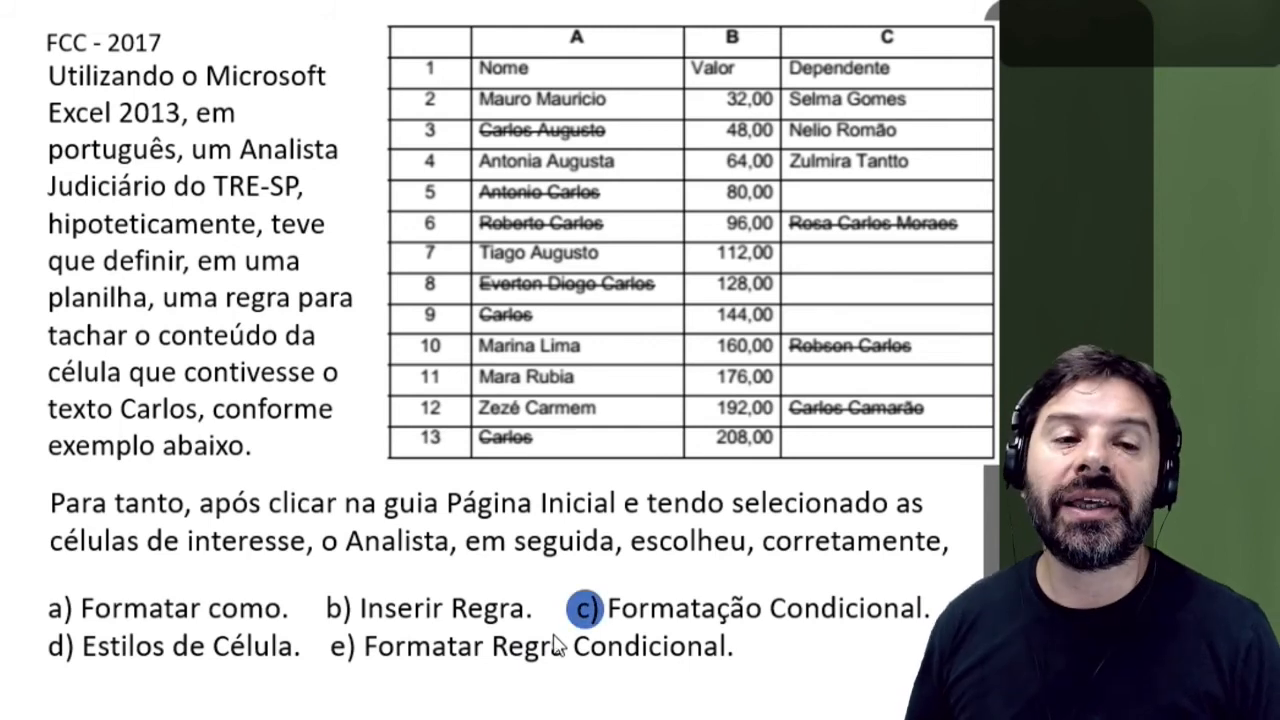